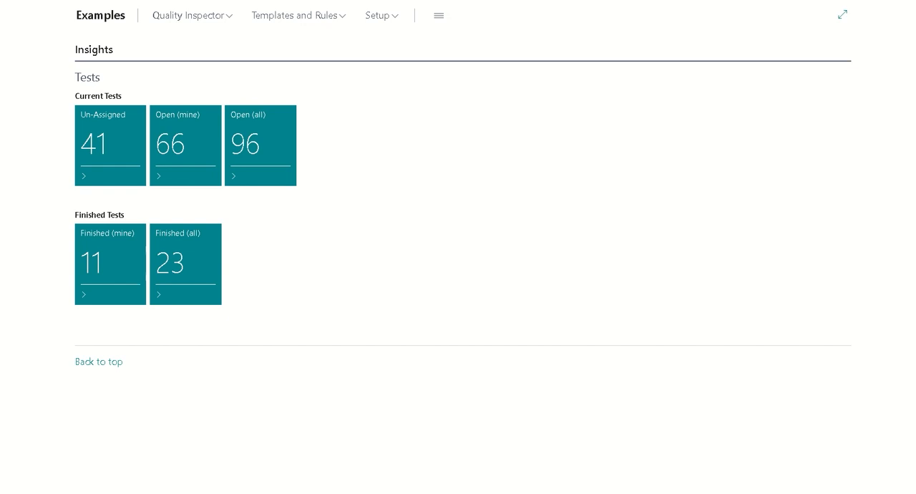
# Step: Open the Quality Inspector Setup page, collapse its Defaults section and expand the Inventory section
pyautogui.hotkey('alt', 'q')
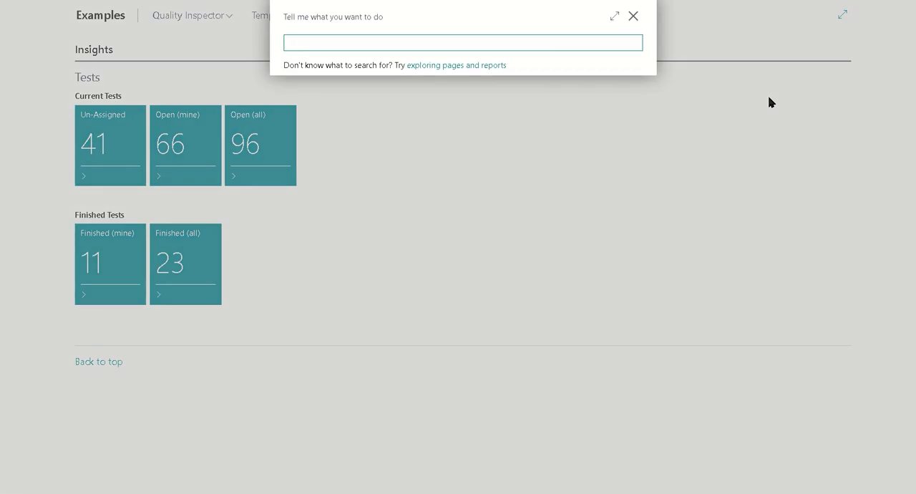
pyautogui.write('quality setup')
pyautogui.click(333, 94)
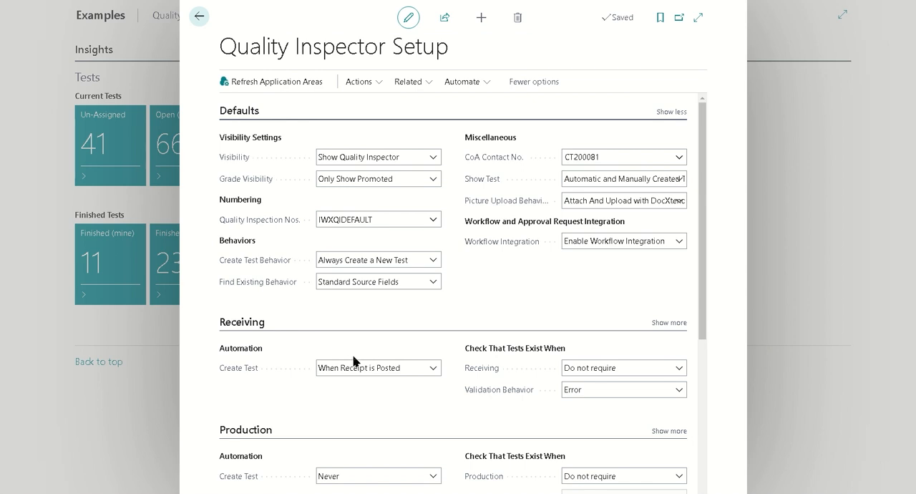
pyautogui.click(243, 115)
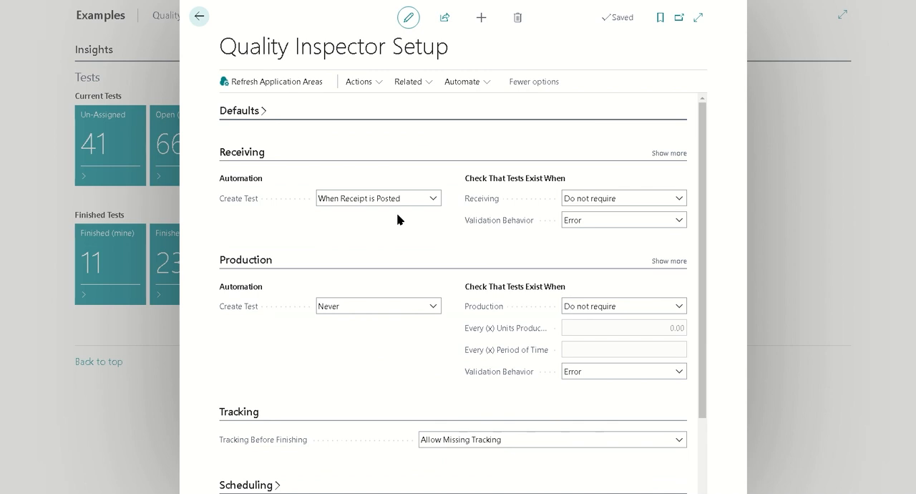
pyautogui.click(247, 113)
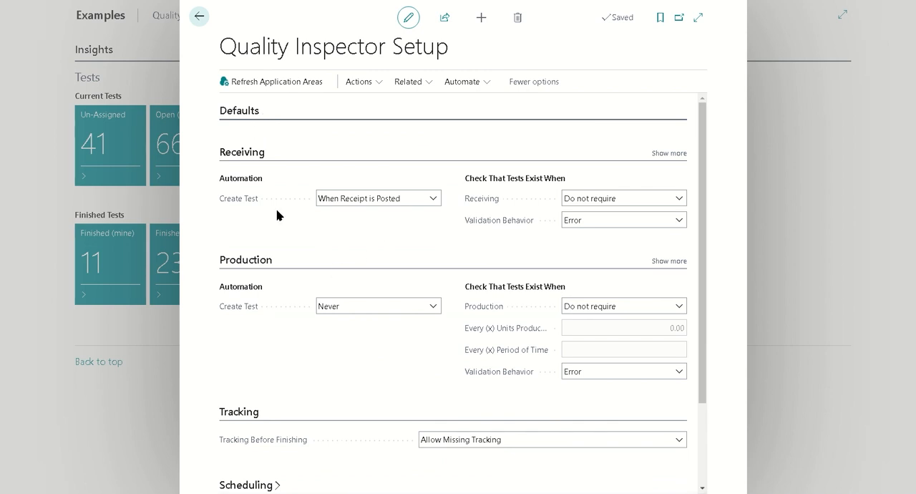
pyautogui.scroll(-4, 282, 267)
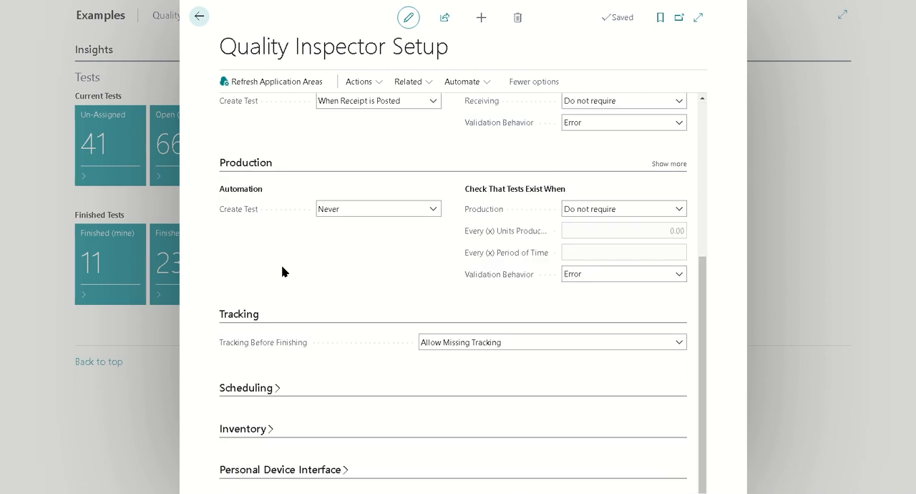
pyautogui.click(242, 430)
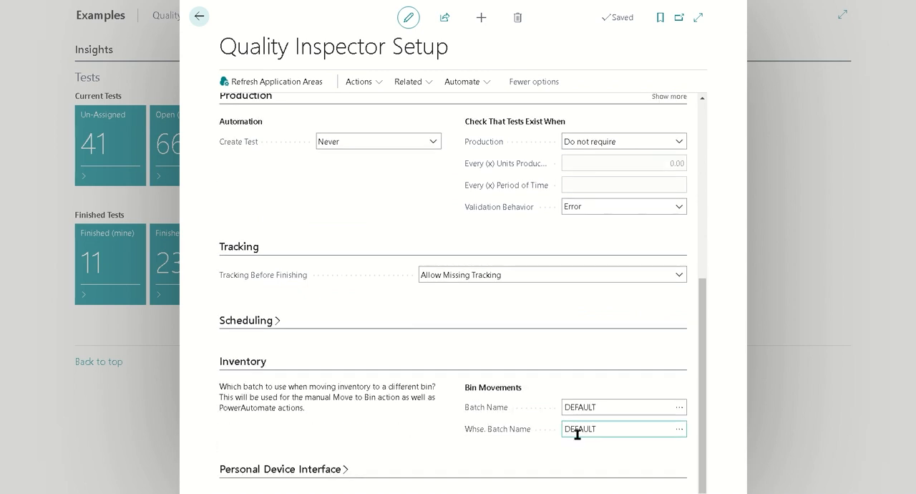
# Step: Examine the Bin Movements batch fields, including the warehouse journal batches available for Whse. Batch Name, and close the setup page
pyautogui.doubleClick(623, 431)
pyautogui.click(677, 432)
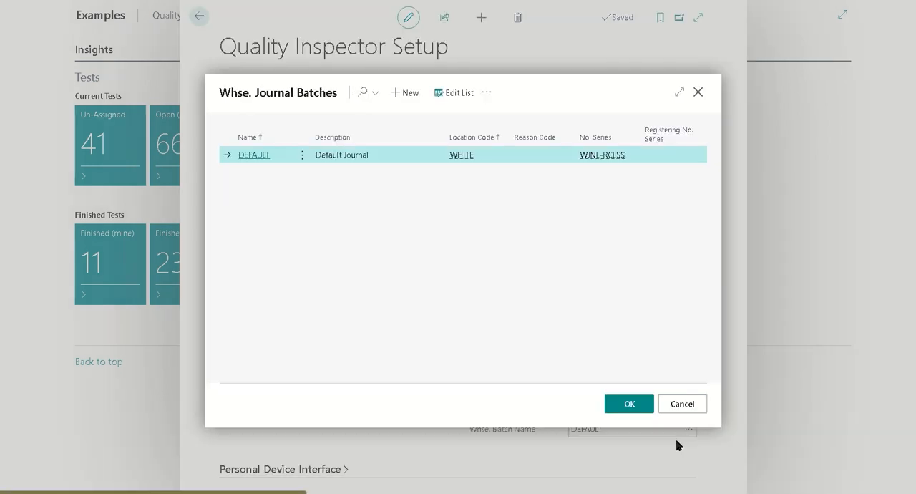
pyautogui.click(682, 404)
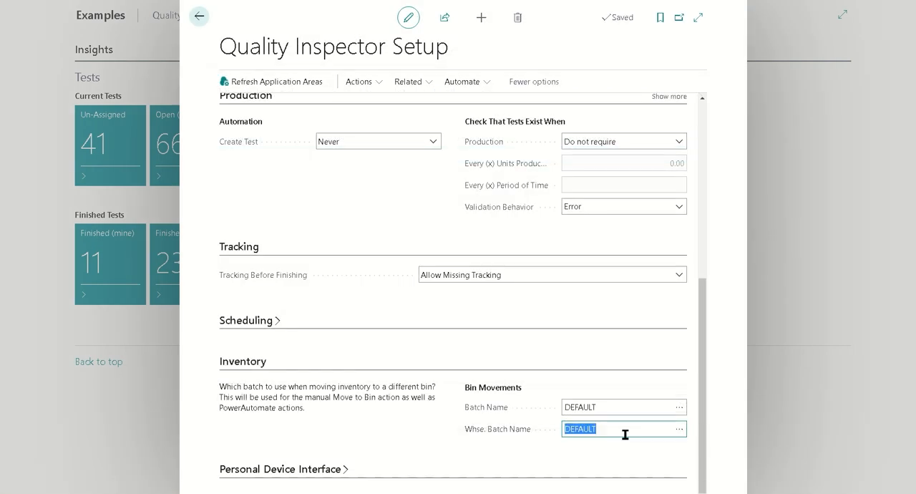
pyautogui.click(624, 405)
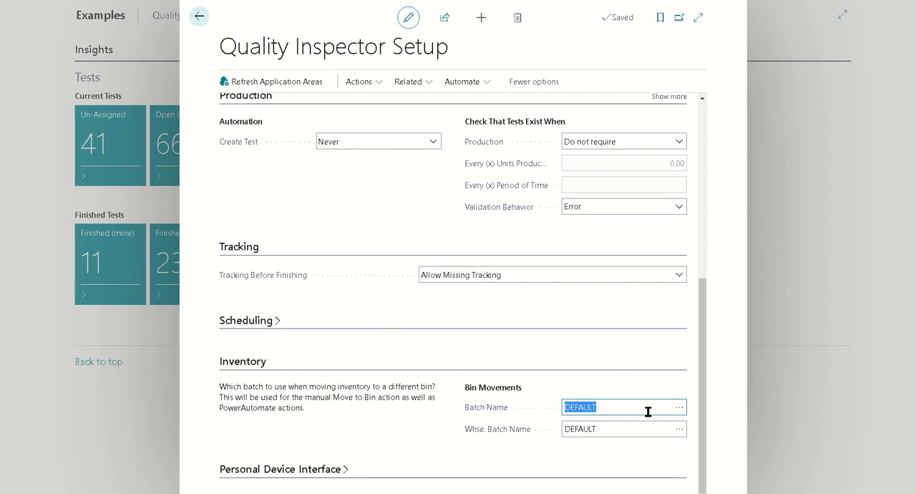
pyautogui.click(198, 17)
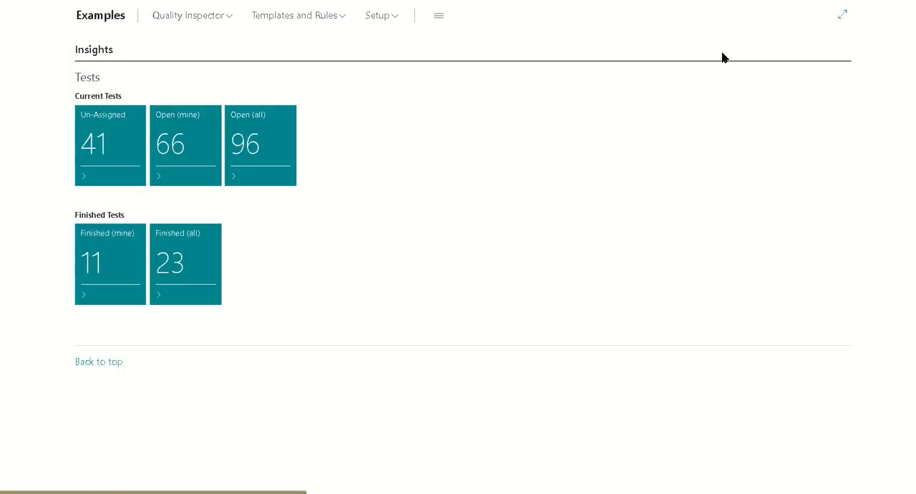
# Step: Find the Quality Inspection Templates list and open the RECEIPTEXAMPLE template for editing
pyautogui.click(806, 1)
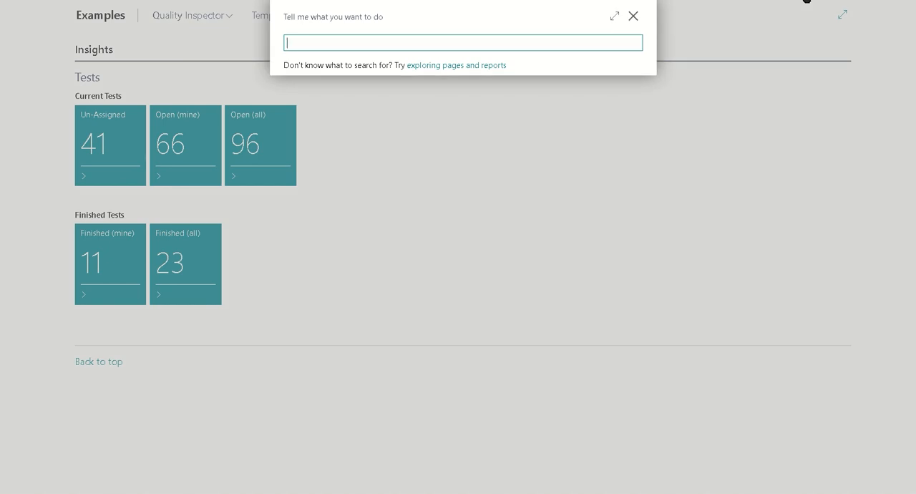
pyautogui.write('quality template')
pyautogui.click(389, 96)
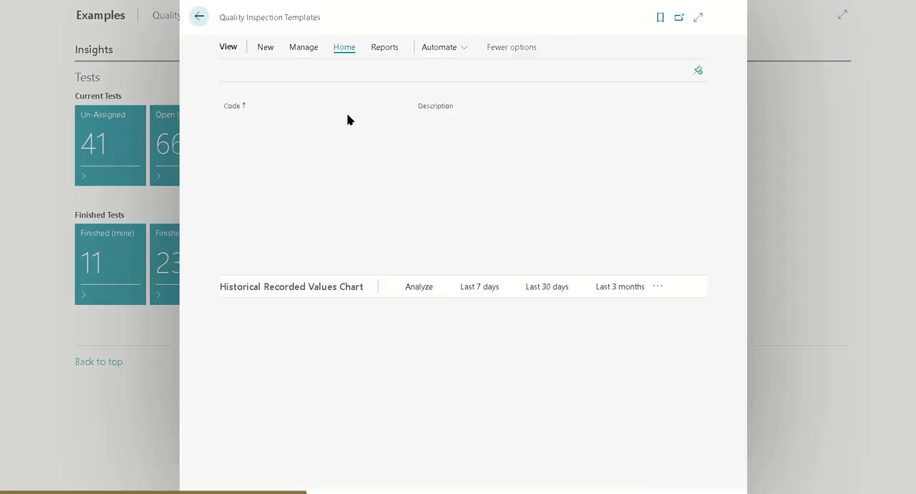
pyautogui.click(391, 166)
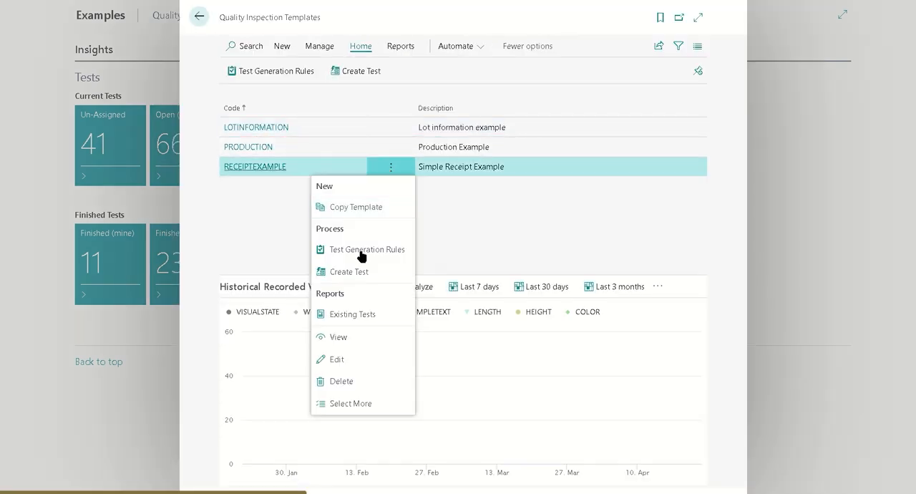
pyautogui.click(342, 360)
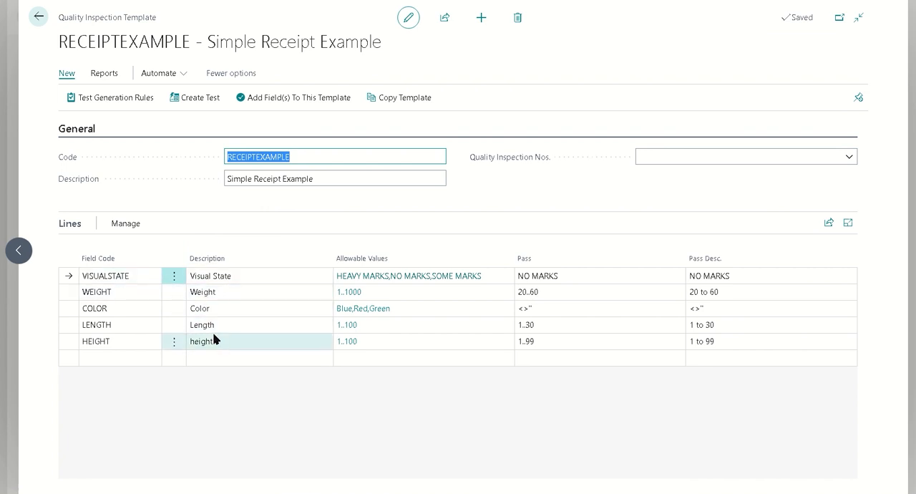
# Step: Capitalize the description of the HEIGHT line so it reads "Height"
pyautogui.click(202, 347)
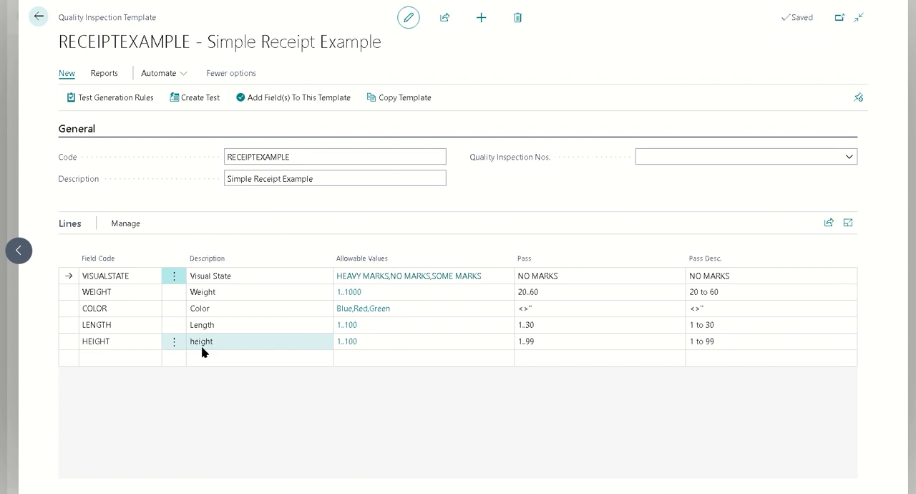
pyautogui.press('Home')
pyautogui.press('Delete')
pyautogui.write('H')
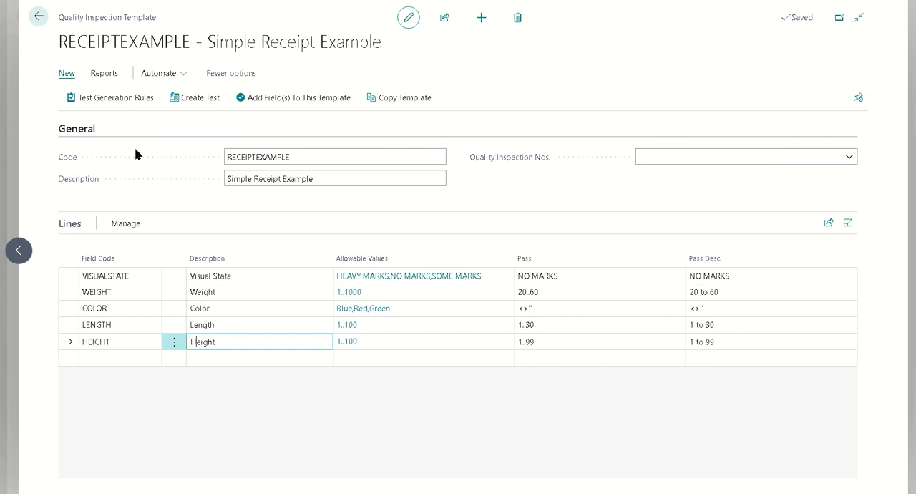
# Step: Open the template's test generation rules and bring up the condition filter of the Purchase Line rule
pyautogui.click(100, 99)
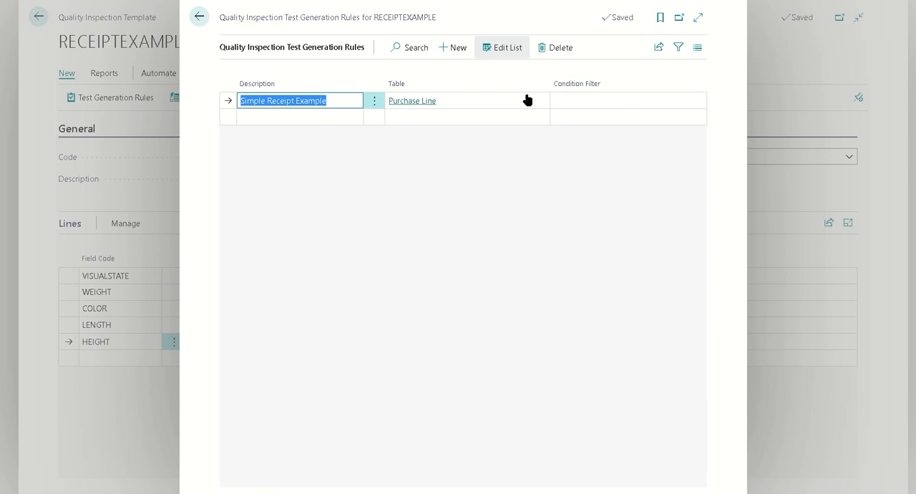
pyautogui.click(580, 100)
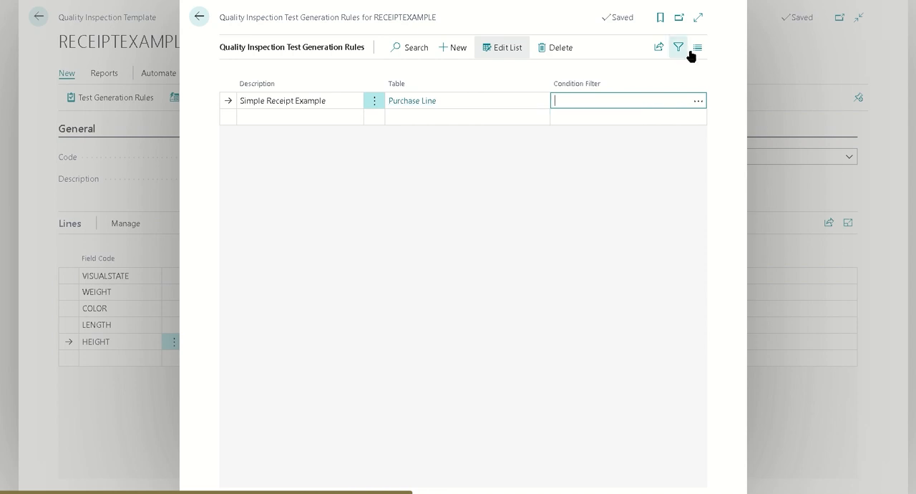
pyautogui.click(697, 101)
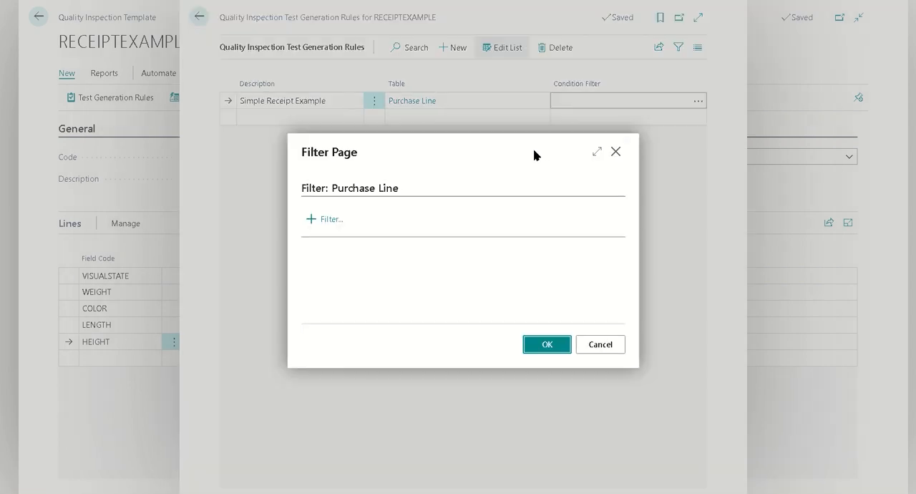
# Step: Try adding a purchase line filter on Item Category Code, then clear the filter field name
pyautogui.click(324, 221)
pyautogui.scroll(-3, 379, 153)
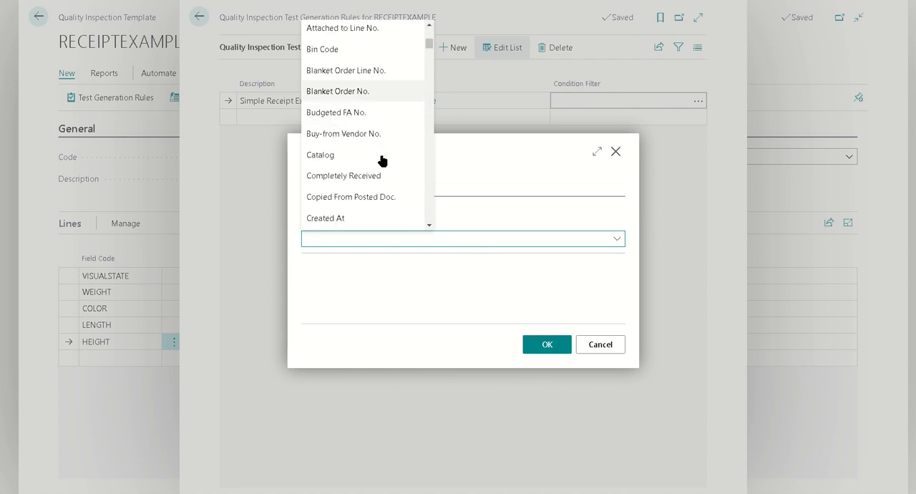
pyautogui.write('Item no')
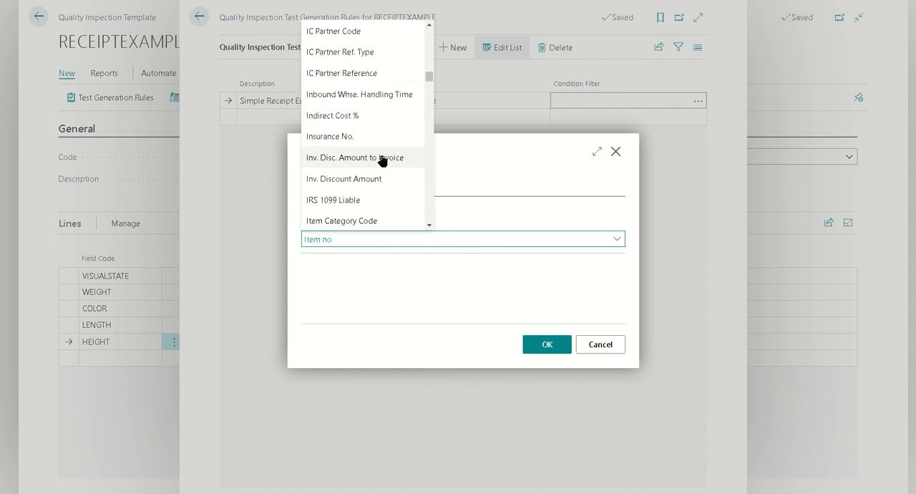
pyautogui.press('BackSpace')
pyautogui.press('BackSpace')
pyautogui.write('Category Code')
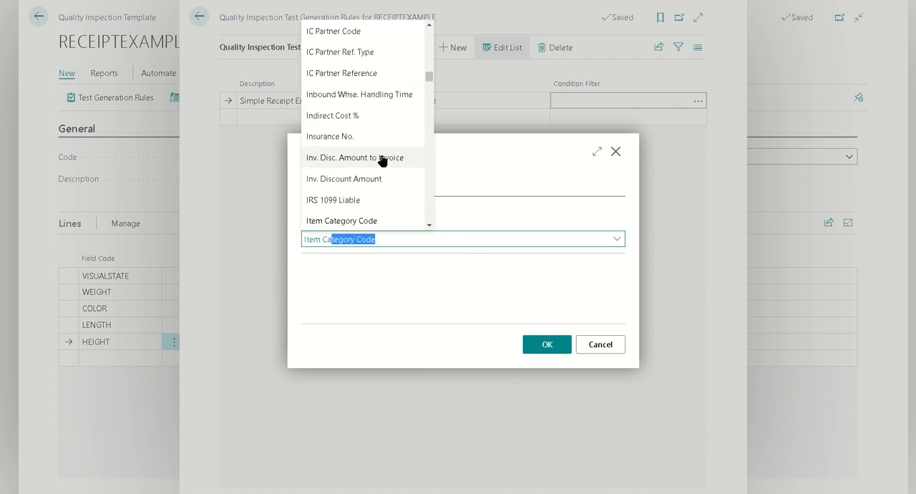
pyautogui.hotkey('ctrl', 'a')
pyautogui.press('BackSpace')
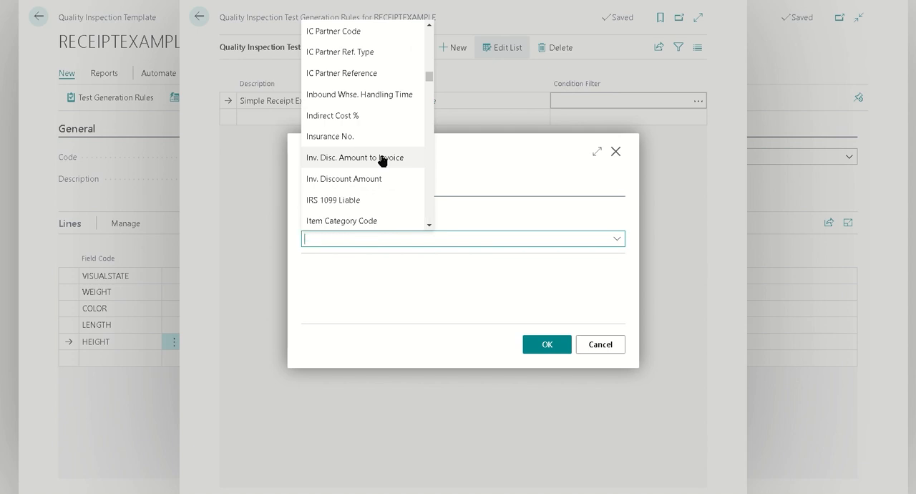
# Step: Try Vendor Item No. as the filter field, discard the condition filter and close the test generation rules
pyautogui.write('Vendor Item No.')
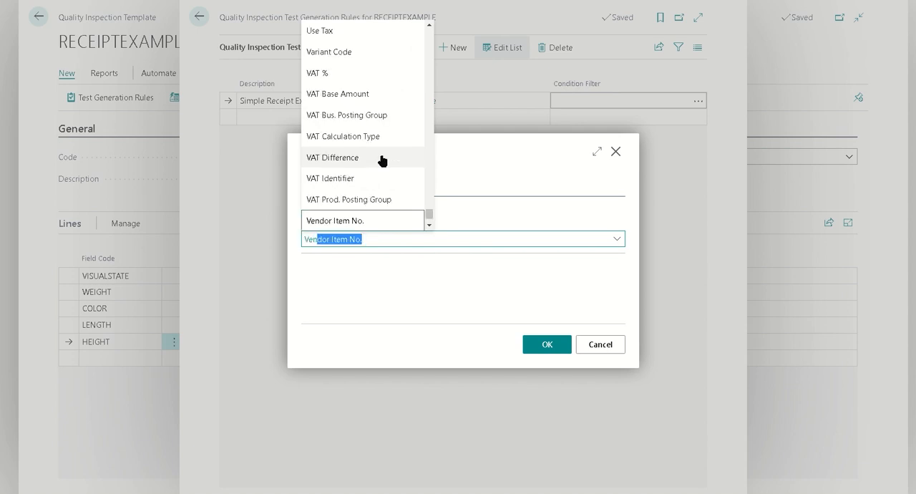
pyautogui.scroll(-1, 362, 168)
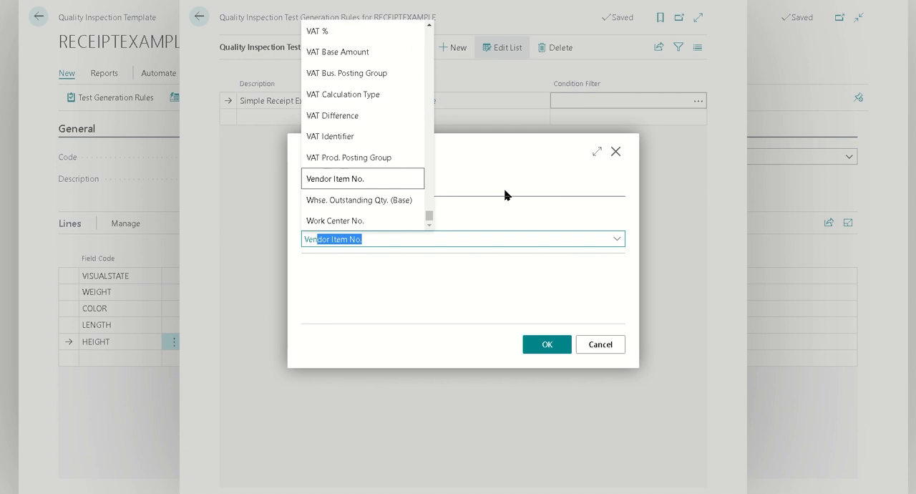
pyautogui.press('Return')
pyautogui.click(616, 152)
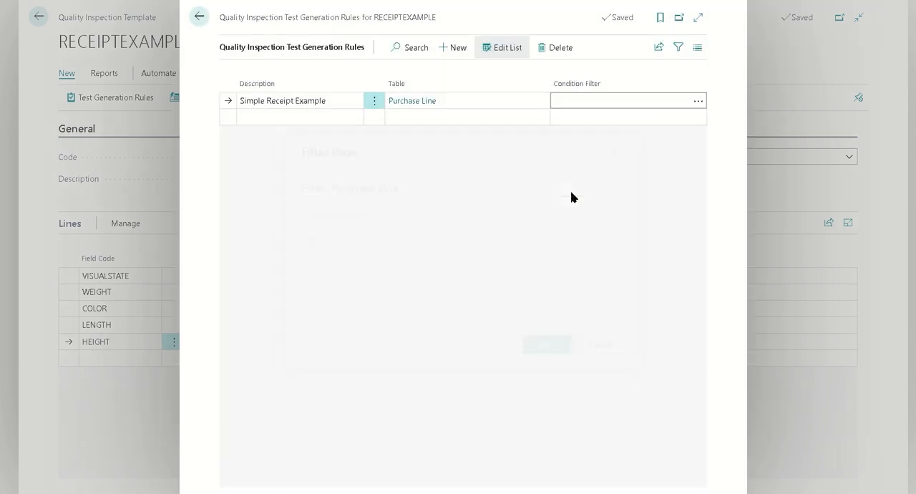
pyautogui.click(200, 16)
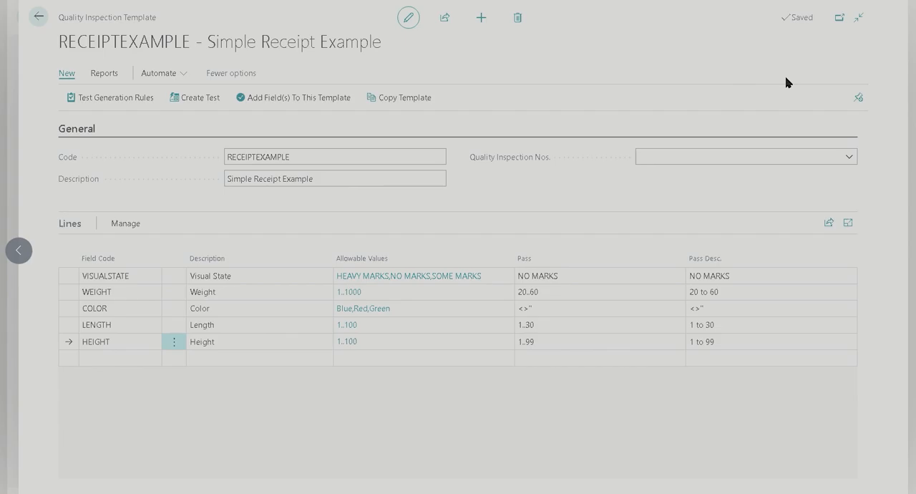
# Step: Open the Items list, search it for W802 and open the item card of W80216-TW
pyautogui.hotkey('alt', 'q')
pyautogui.write('items')
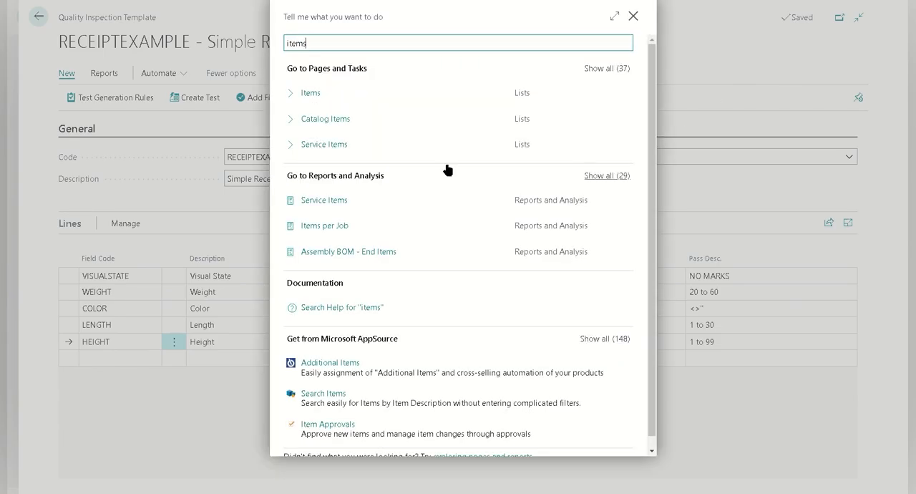
pyautogui.click(320, 94)
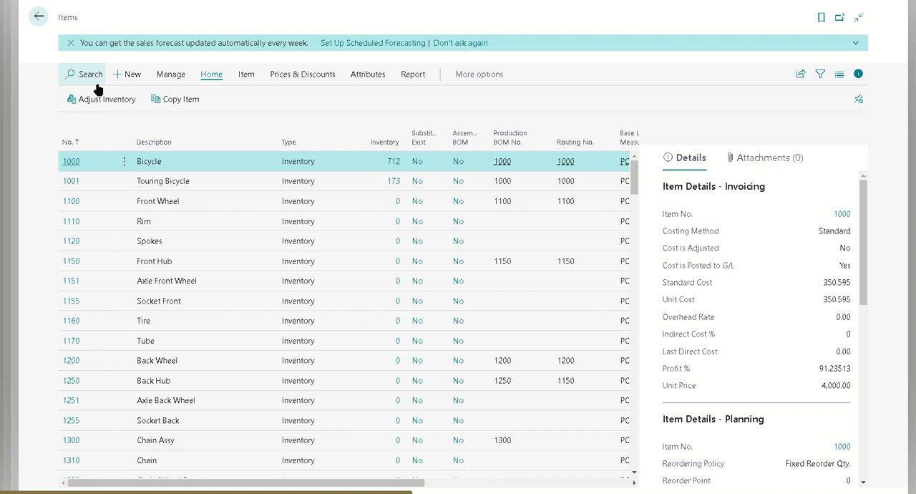
pyautogui.click(86, 74)
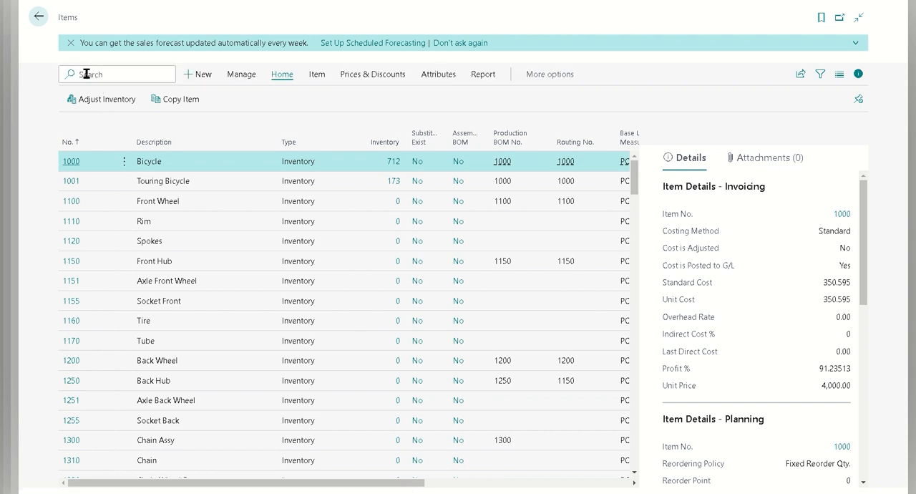
pyautogui.write('W802')
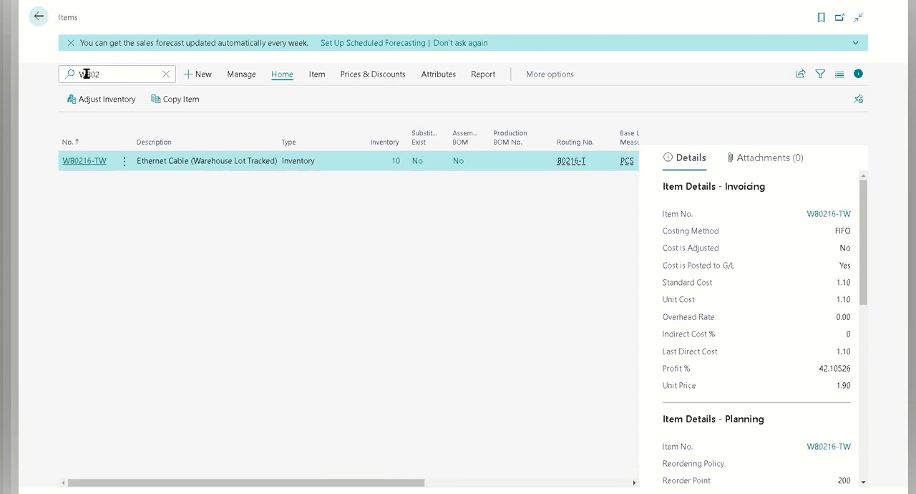
pyautogui.click(83, 161)
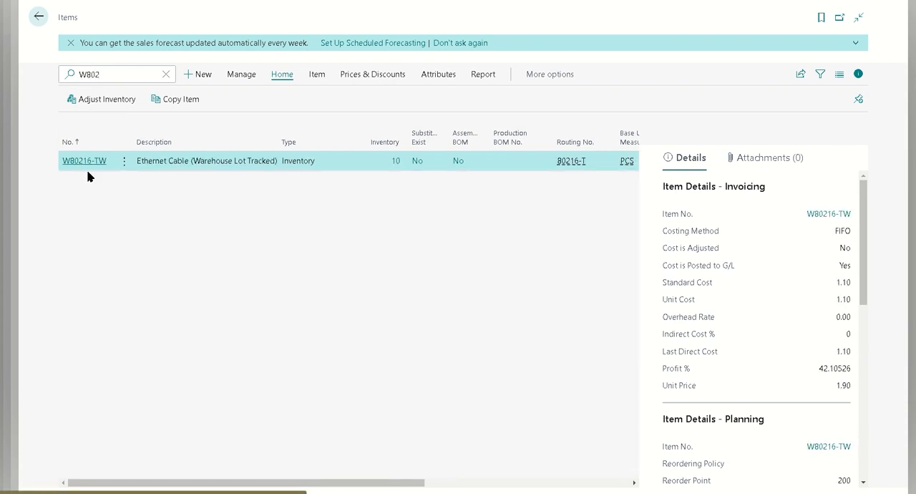
# Step: Look up the item's LOTWHSE tracking code, examine its lot number tracking settings including Lot Warehouse Tracking, and leave the code selection without changes
pyautogui.scroll(-10, 208, 369)
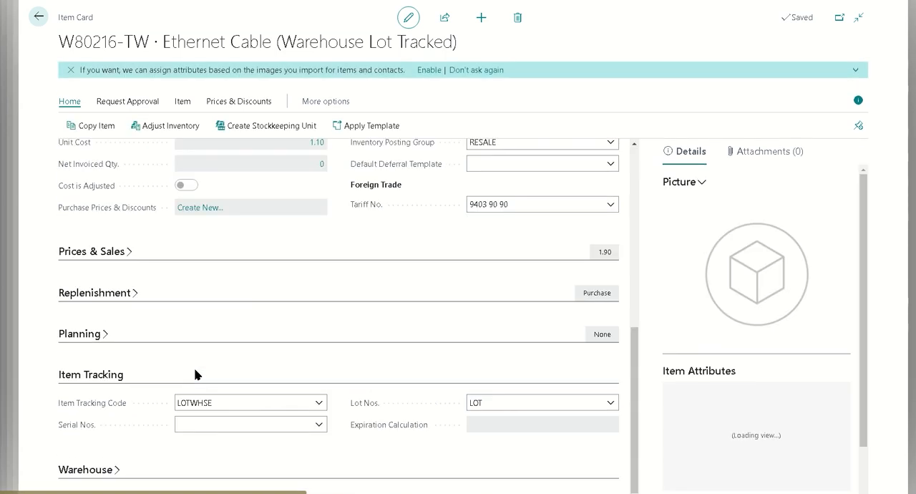
pyautogui.click(317, 406)
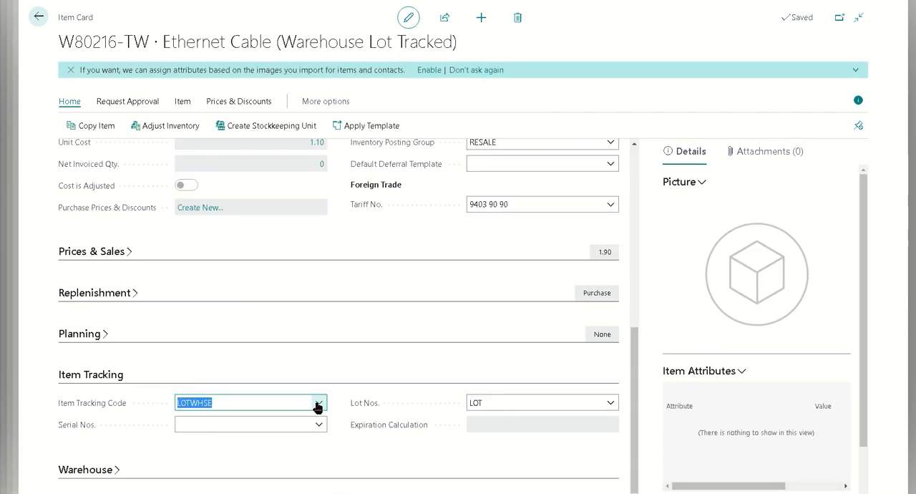
pyautogui.click(318, 404)
pyautogui.click(448, 328)
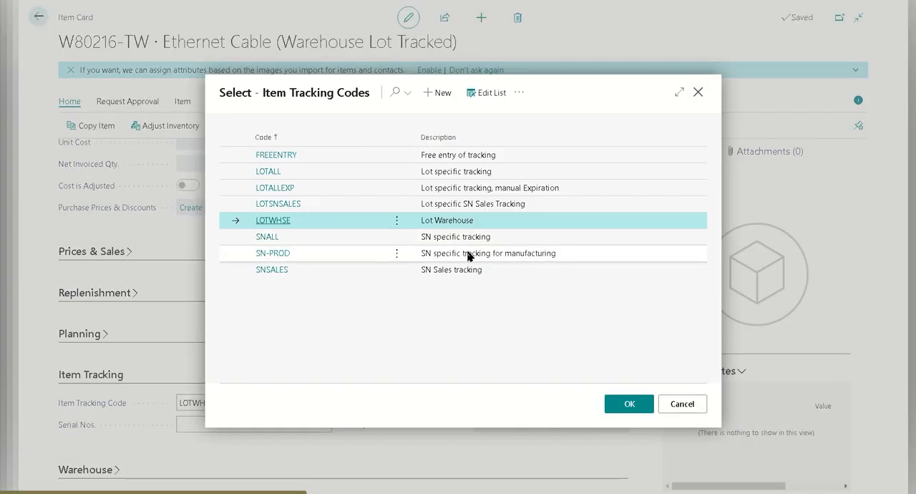
pyautogui.click(397, 222)
pyautogui.click(391, 267)
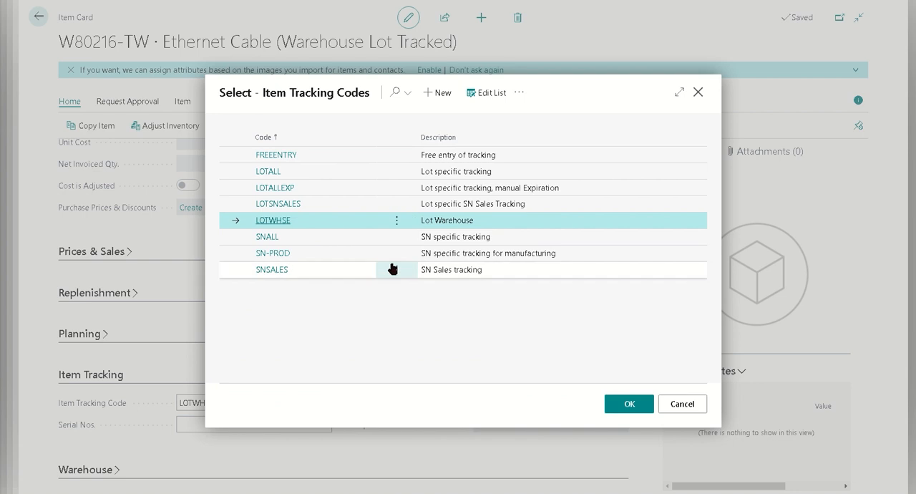
pyautogui.scroll(-3, 487, 336)
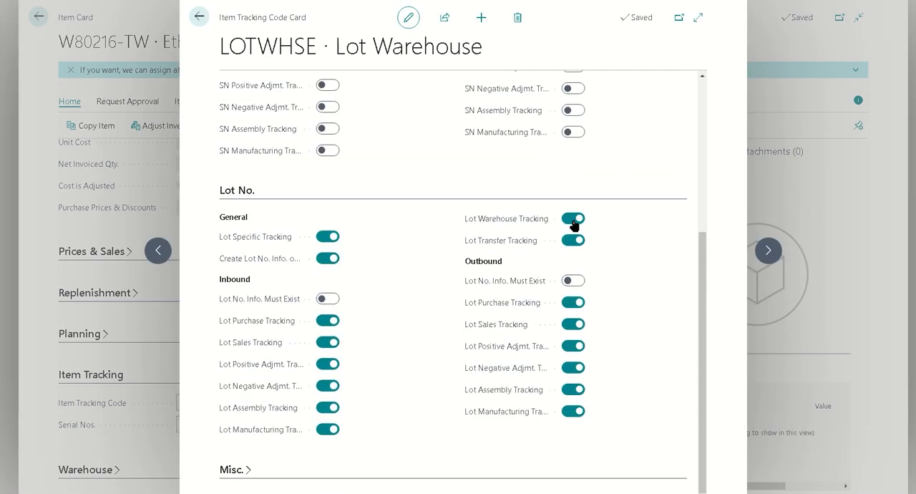
pyautogui.moveTo(485, 225)
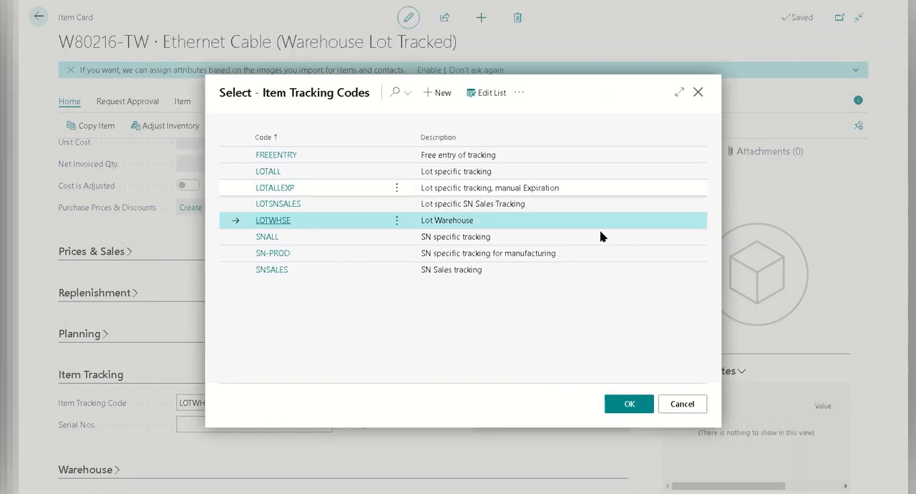
pyautogui.click(682, 403)
# Step: Leave the item and inspection template pages, search for purchase order and open the Purchase Orders list
pyautogui.click(38, 17)
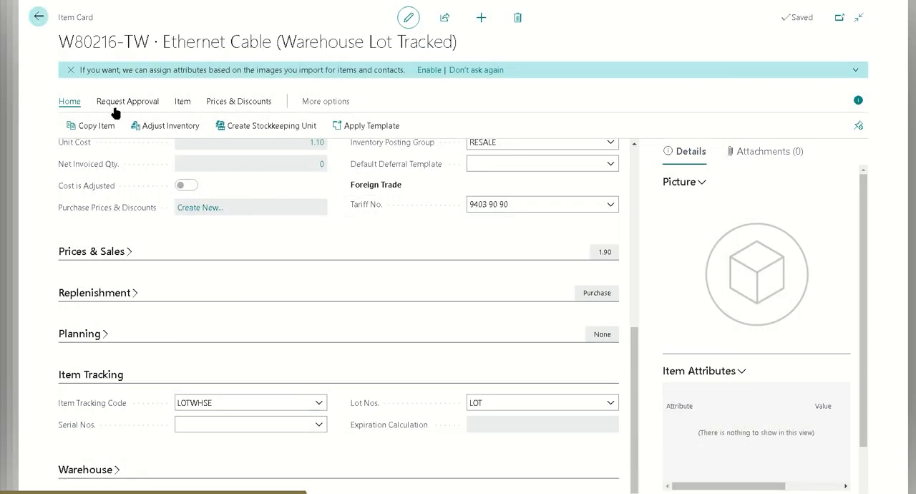
pyautogui.click(38, 17)
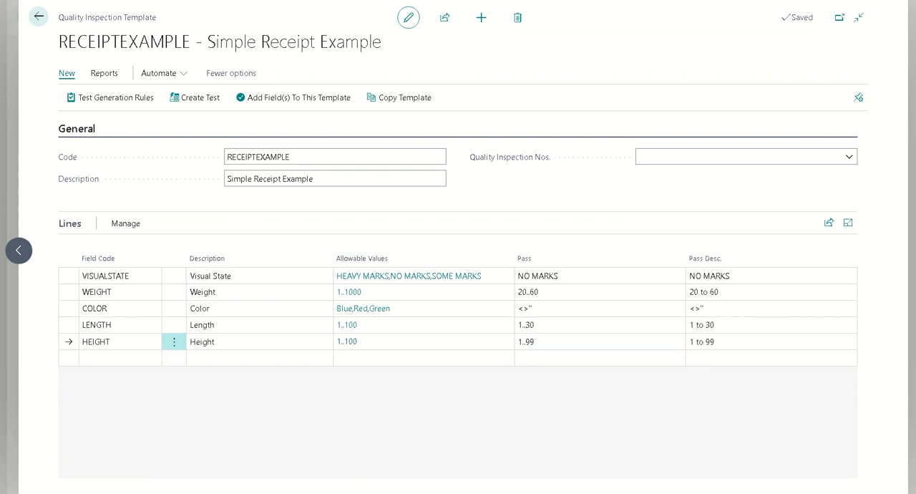
pyautogui.click(38, 17)
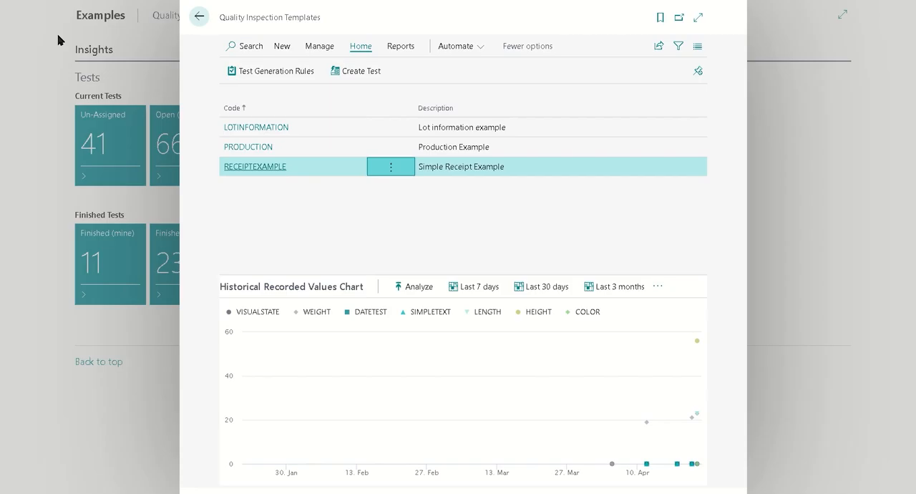
pyautogui.click(203, 17)
pyautogui.click(803, 1)
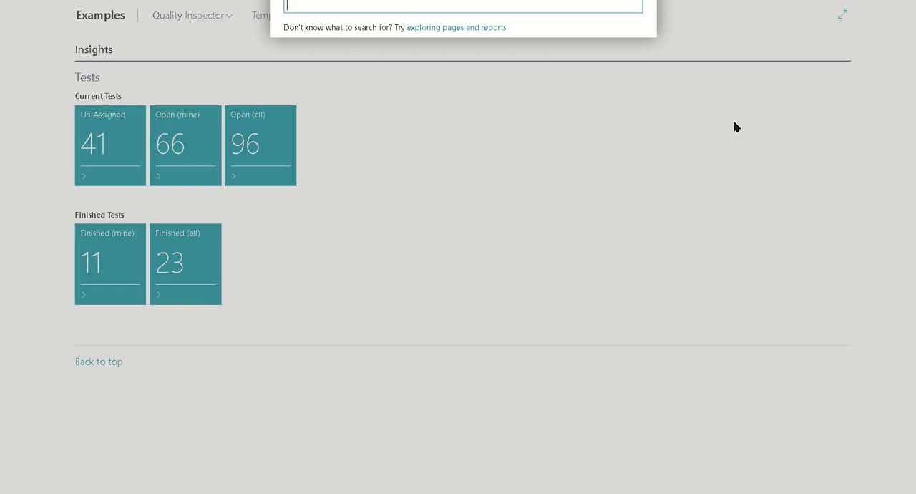
pyautogui.write('purchase ord')
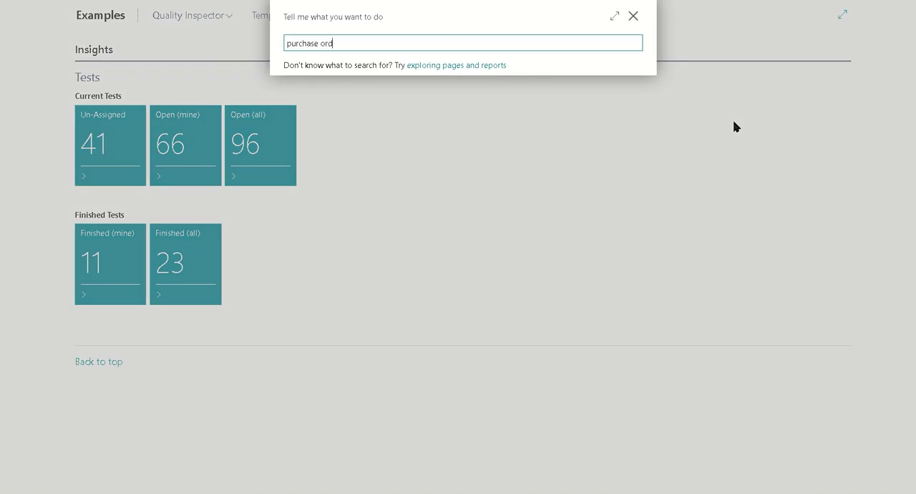
pyautogui.write('er')
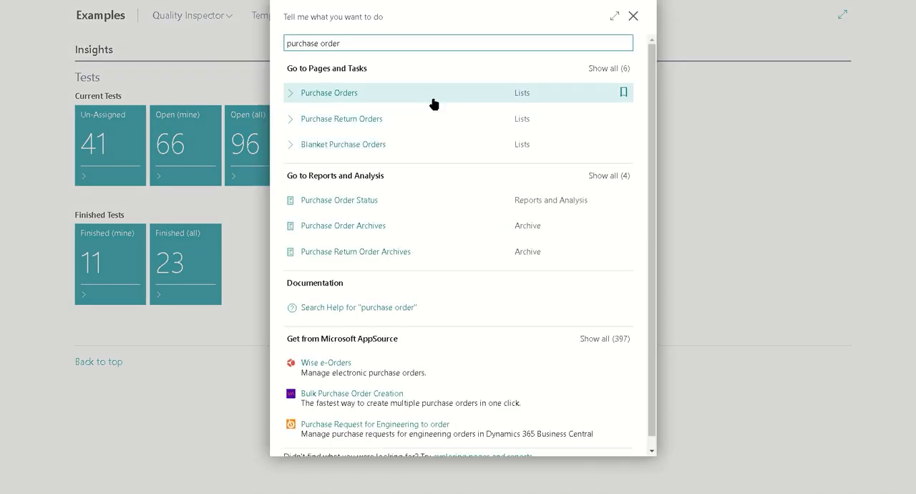
pyautogui.click(434, 104)
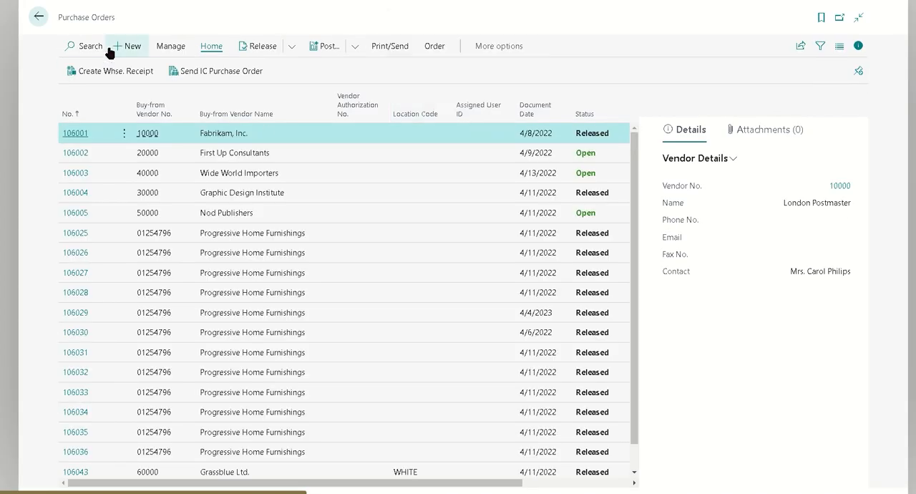
# Step: Create a new purchase order with Grassblue Ltd. as the vendor, chosen from the full vendor list
pyautogui.hotkey('alt', 'n')
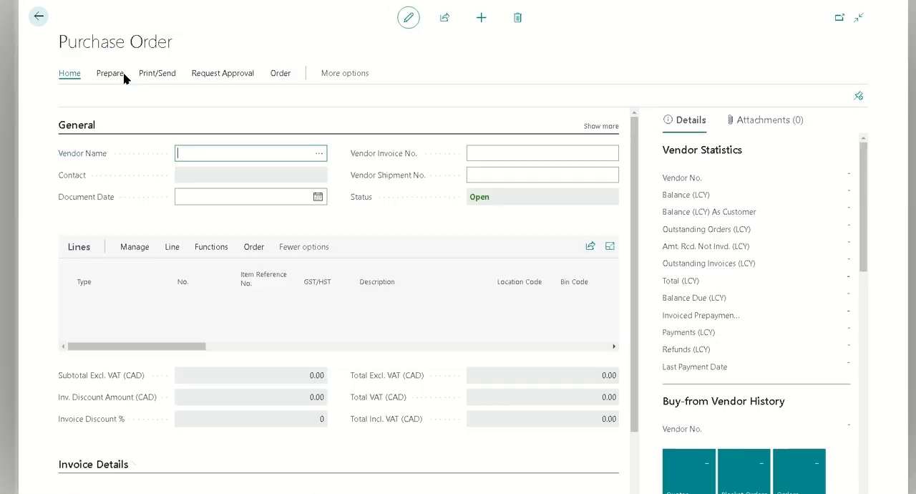
pyautogui.click(319, 157)
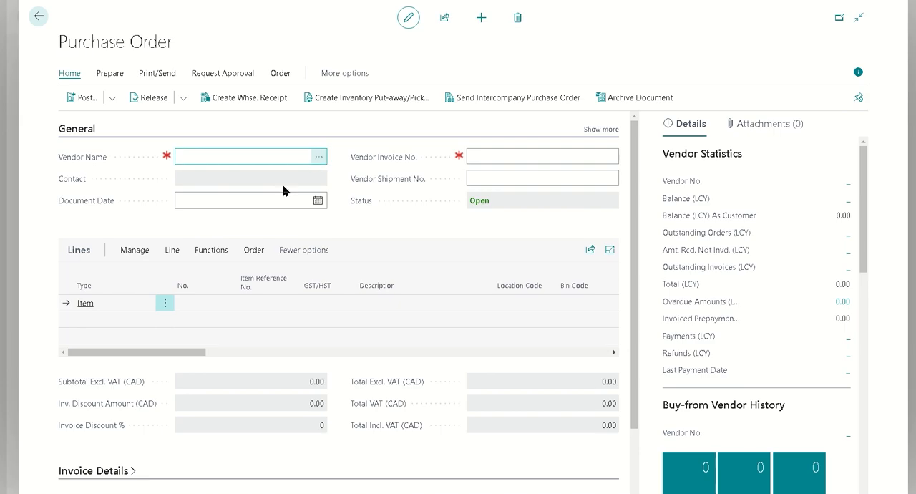
pyautogui.scroll(-15, 413, 310)
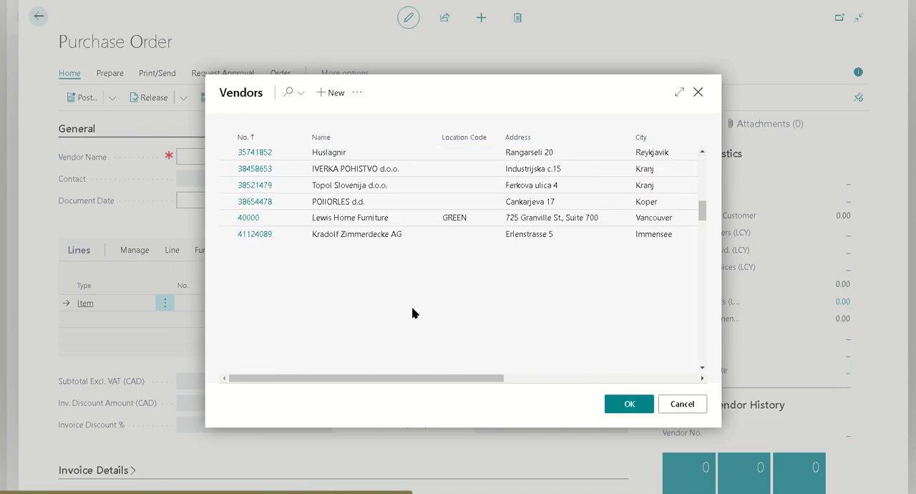
pyautogui.click(342, 263)
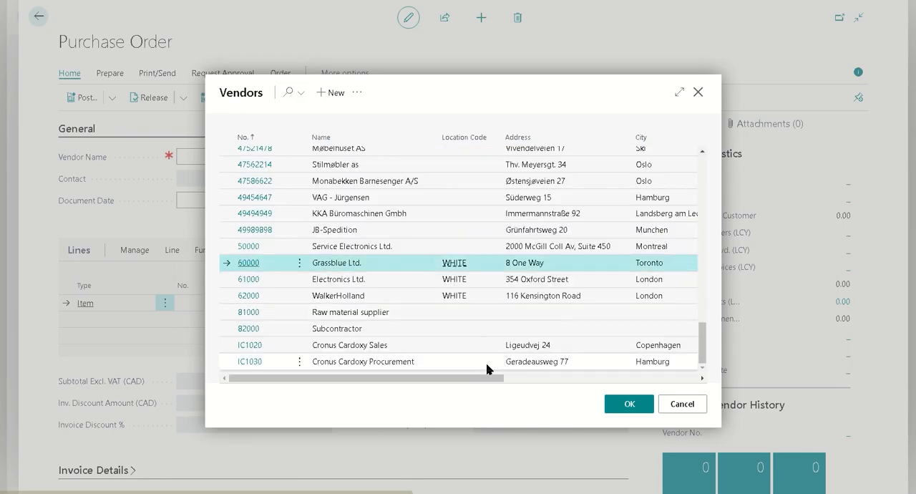
pyautogui.click(629, 404)
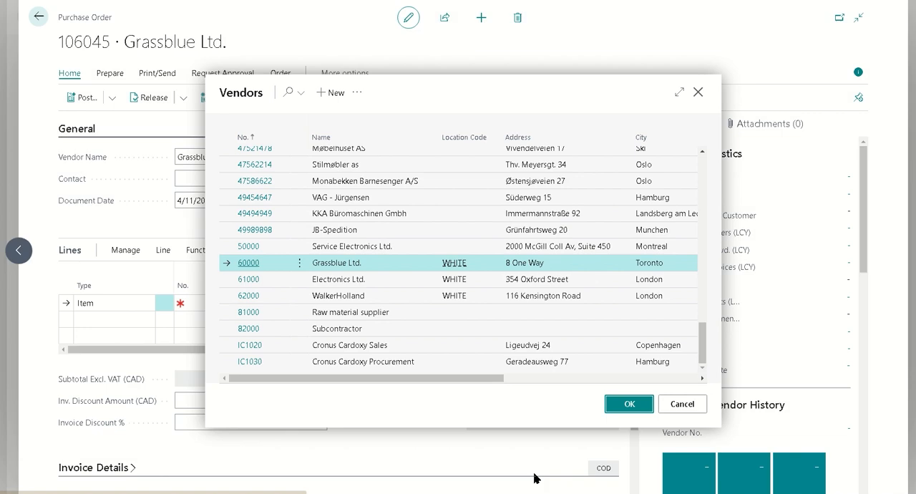
# Step: Fill the first order line with item W80216-TW and a quantity of 13
pyautogui.click(202, 306)
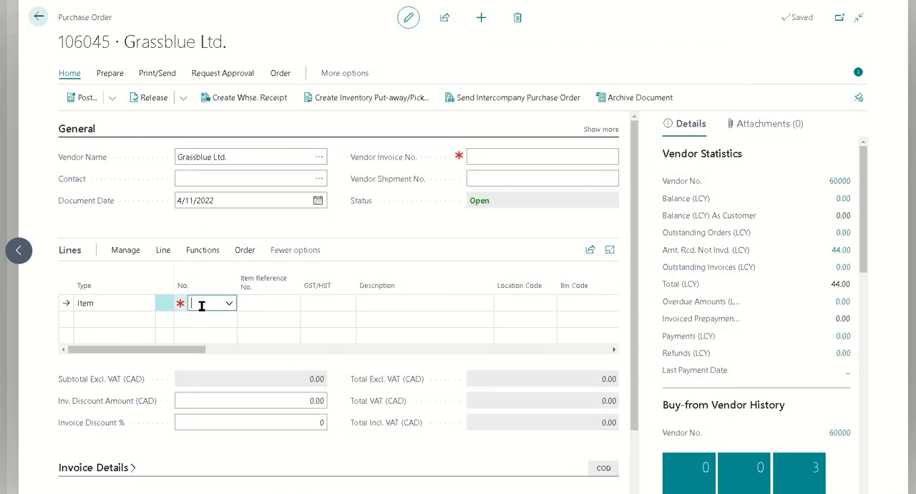
pyautogui.write('w802')
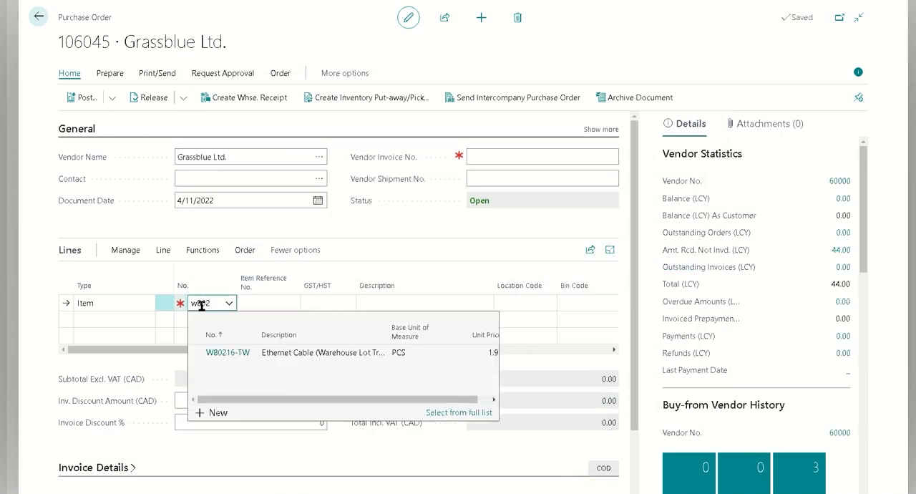
pyautogui.click(437, 356)
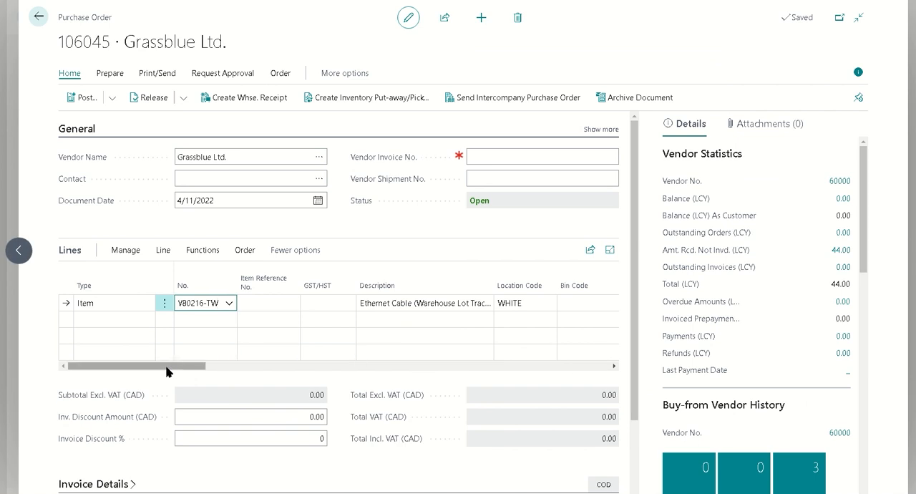
pyautogui.moveTo(170, 367); pyautogui.dragTo(246, 369)
pyautogui.click(178, 304)
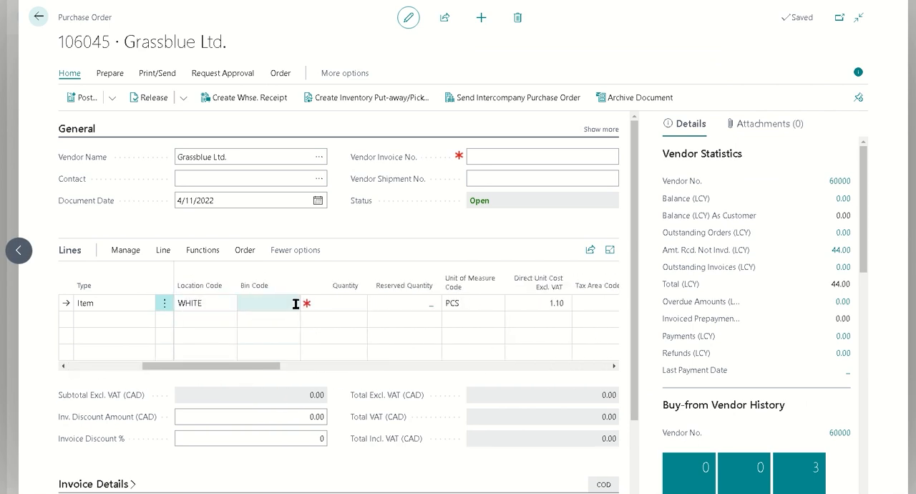
pyautogui.click(320, 301)
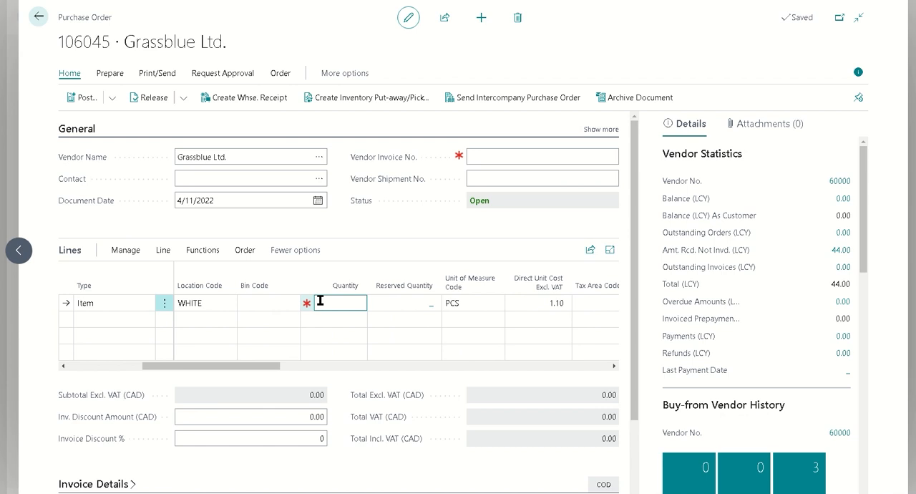
pyautogui.write('13')
pyautogui.press('Tab')
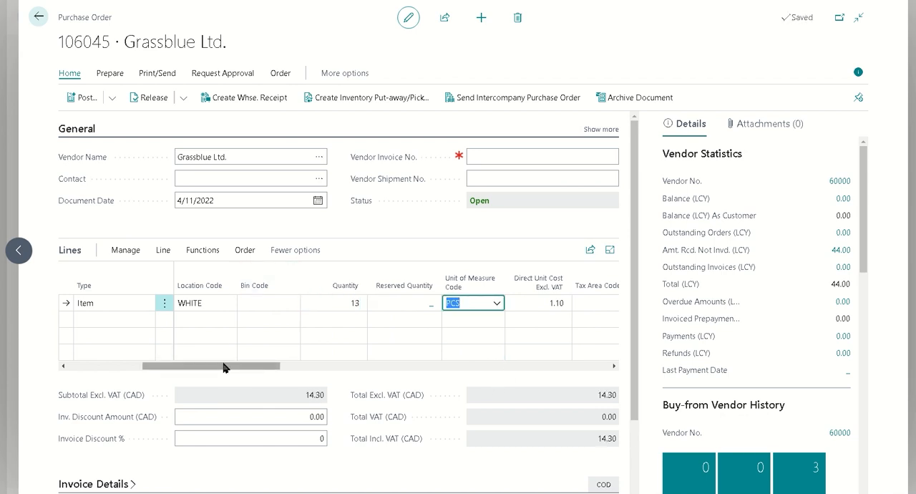
pyautogui.moveTo(224, 370); pyautogui.dragTo(82, 375)
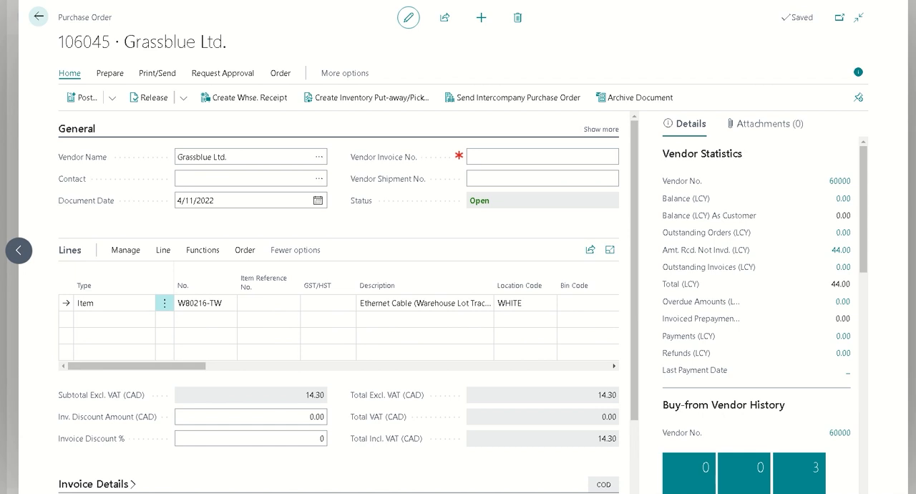
# Step: Release the purchase order and create a warehouse receipt from it
pyautogui.click(153, 98)
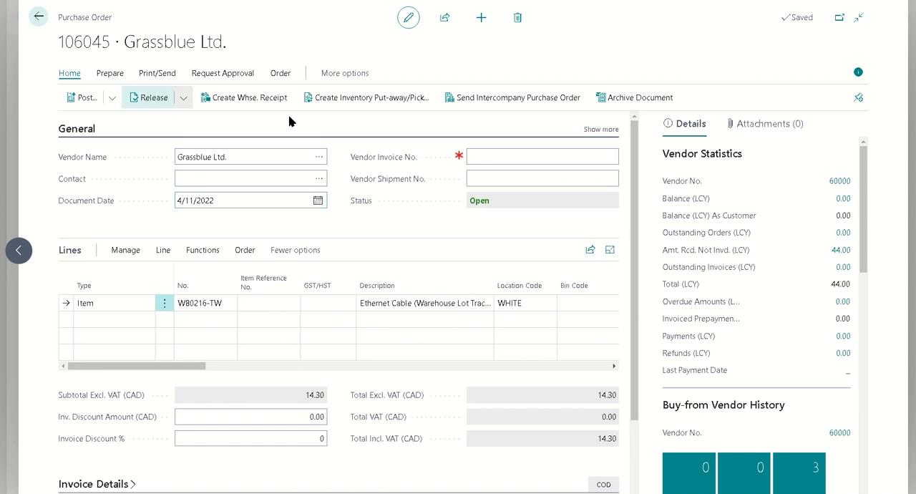
pyautogui.click(247, 100)
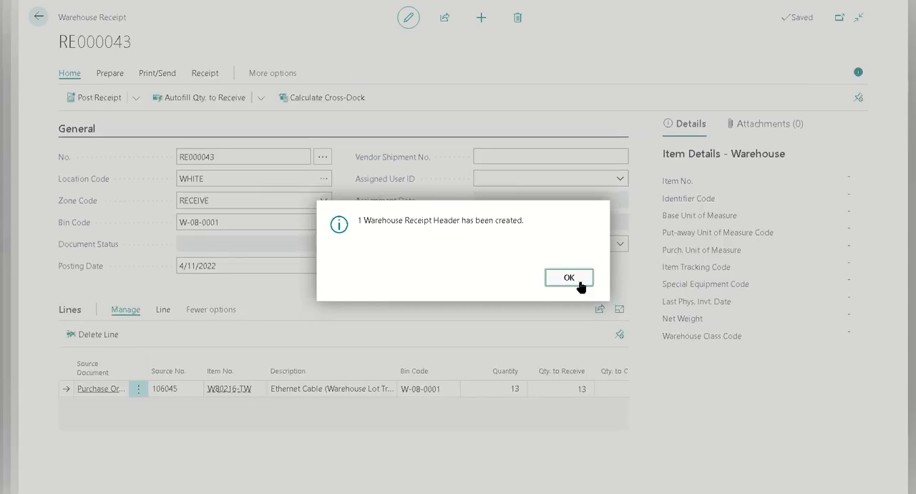
pyautogui.click(568, 279)
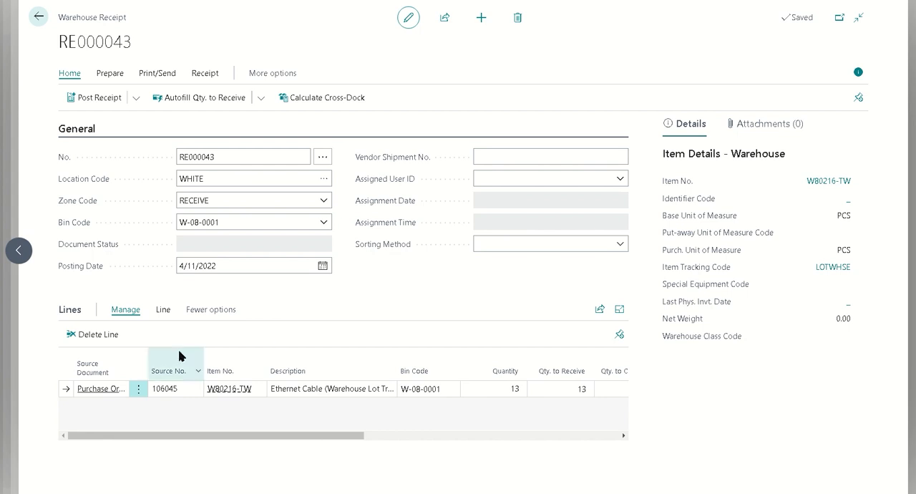
pyautogui.click(162, 313)
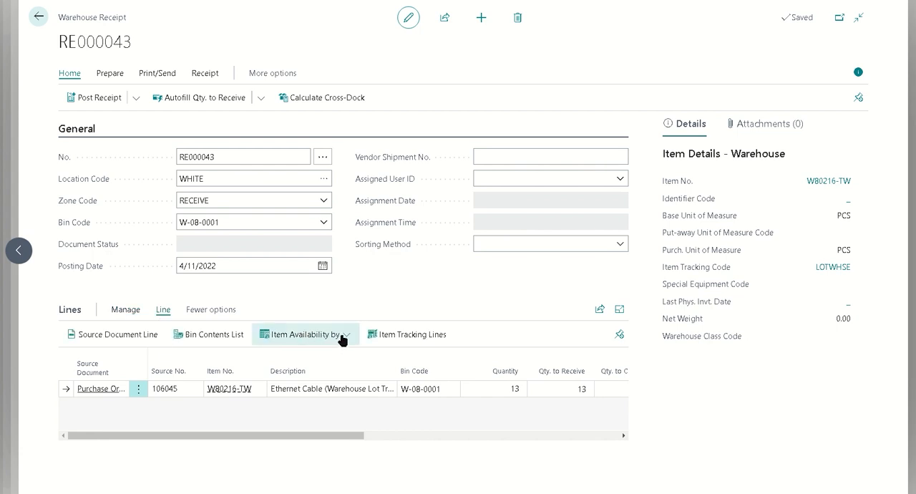
pyautogui.click(433, 339)
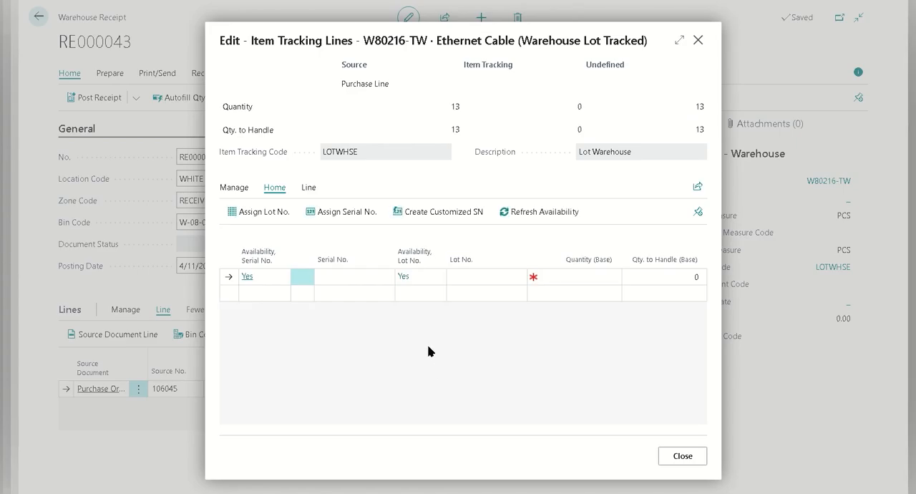
pyautogui.click(482, 276)
pyautogui.write('L2304')
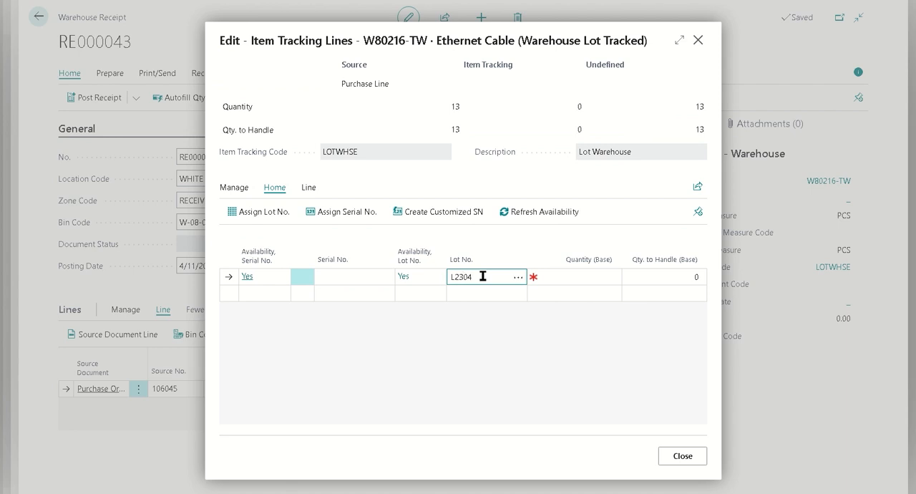
pyautogui.write('211018am')
pyautogui.doubleClick(483, 276)
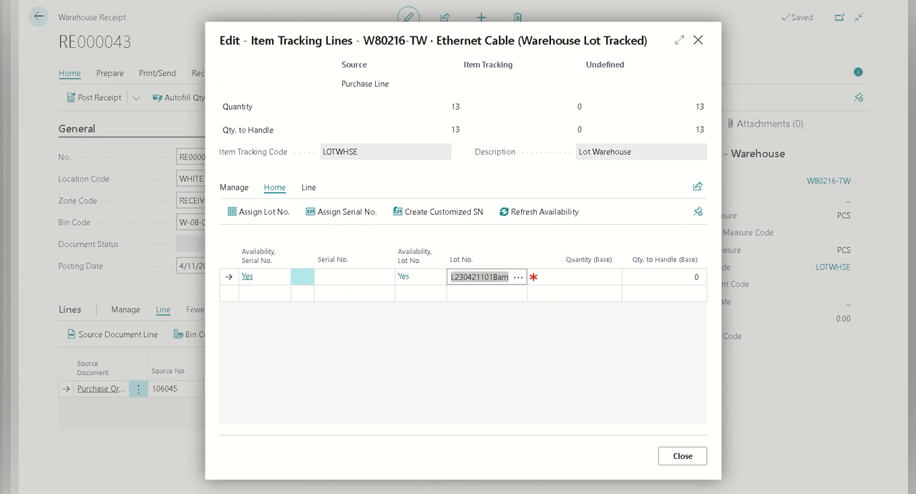
pyautogui.click(607, 276)
pyautogui.write('13')
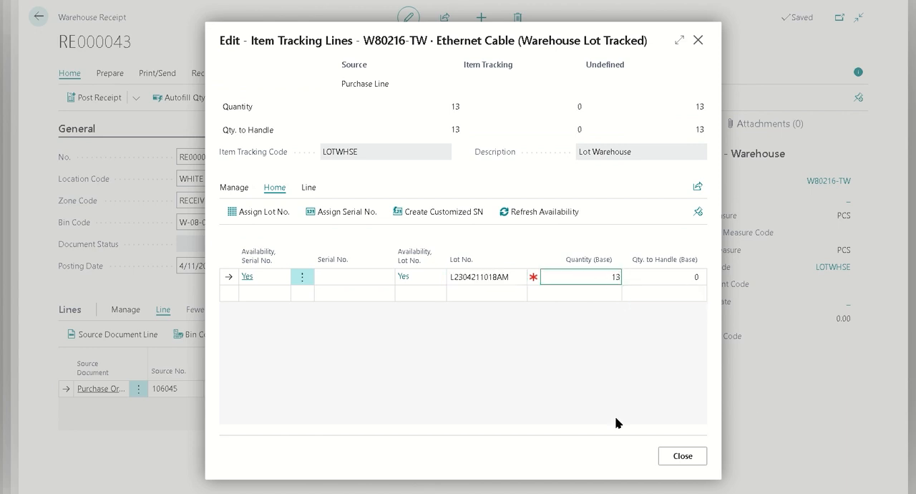
pyautogui.click(683, 455)
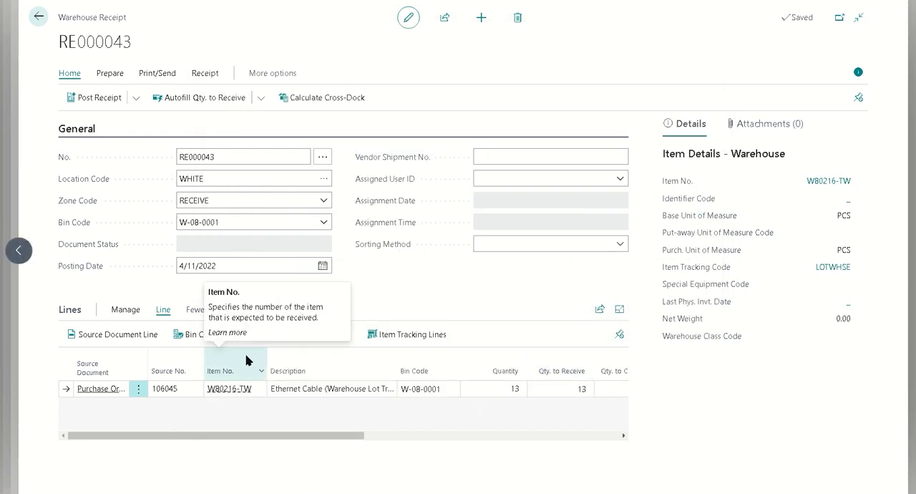
# Step: Post the warehouse receipt and confirm the posting
pyautogui.click(98, 98)
pyautogui.click(517, 279)
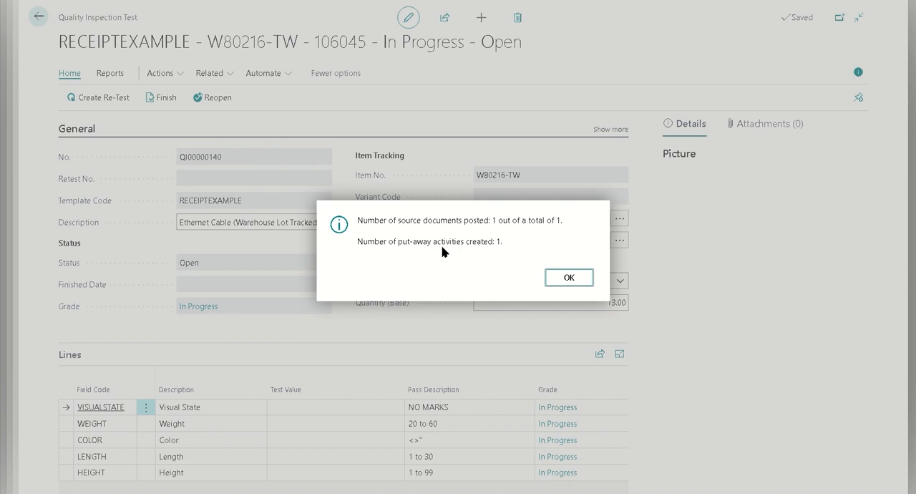
# Step: Acknowledge the posting message and examine the quantity and destination options of Move Inventory for the inspection test
pyautogui.click(568, 278)
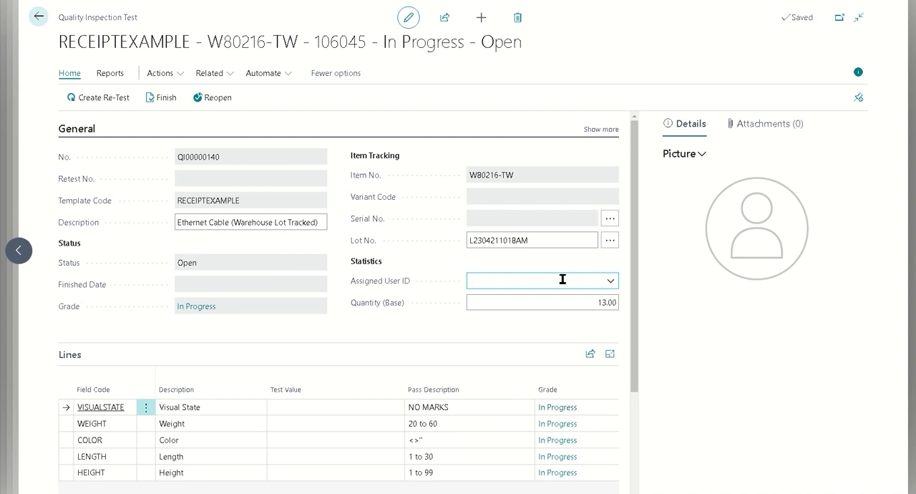
pyautogui.click(163, 74)
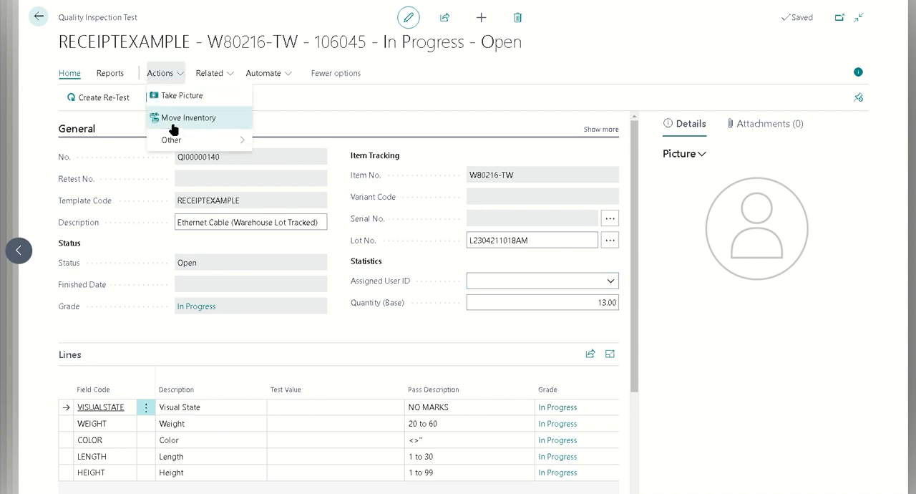
pyautogui.click(174, 122)
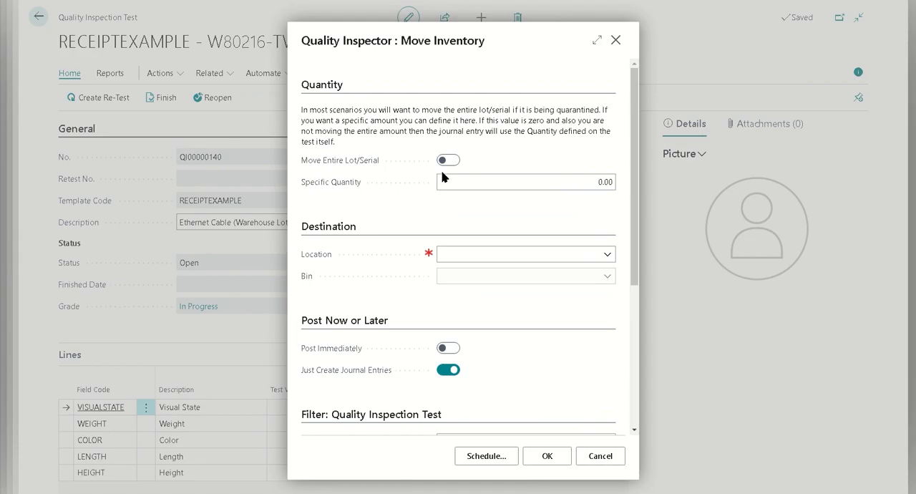
pyautogui.click(518, 180)
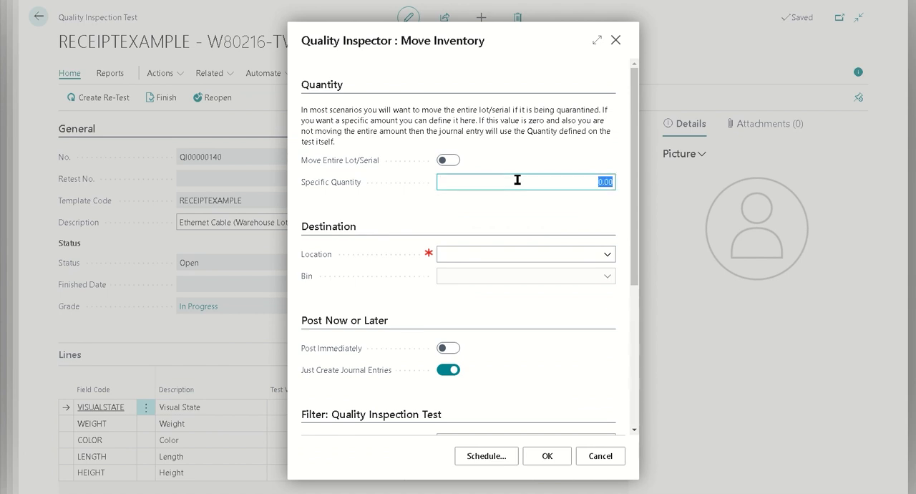
pyautogui.write('10')
pyautogui.press('BackSpace')
pyautogui.press('BackSpace')
pyautogui.click(444, 159)
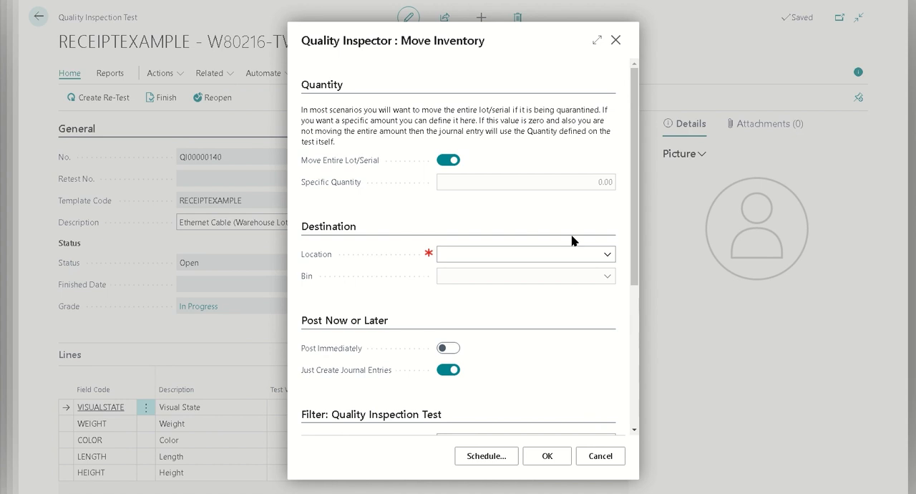
pyautogui.click(587, 260)
pyautogui.click(614, 41)
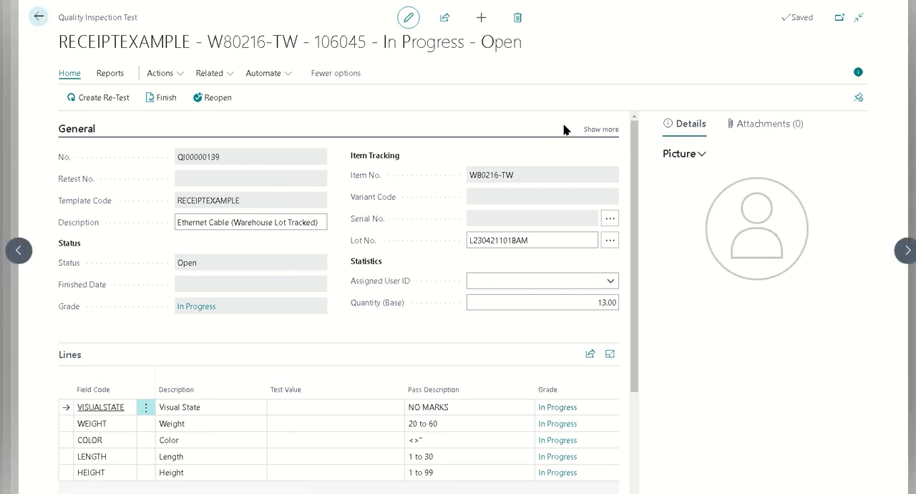
# Step: Leave the inspection test and open put-away PU000038 from the Warehouse Put-aways list
pyautogui.hotkey('alt', 'q')
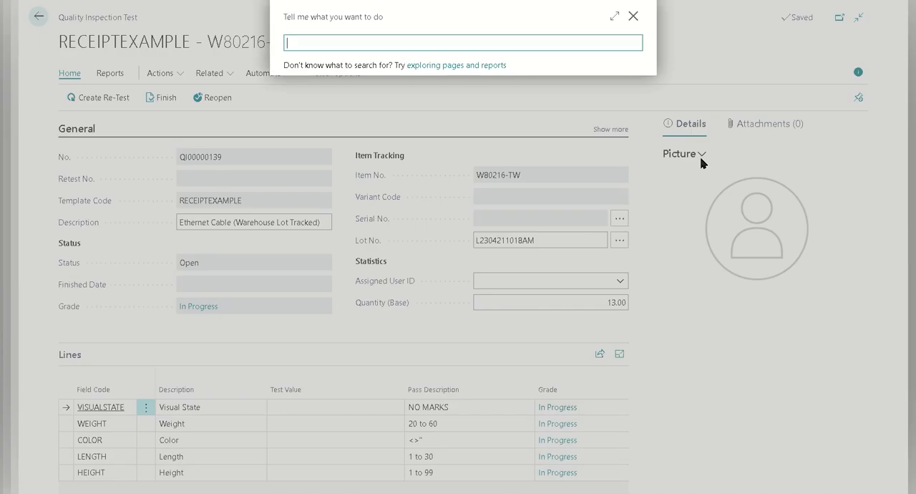
pyautogui.press('Escape')
pyautogui.click(38, 17)
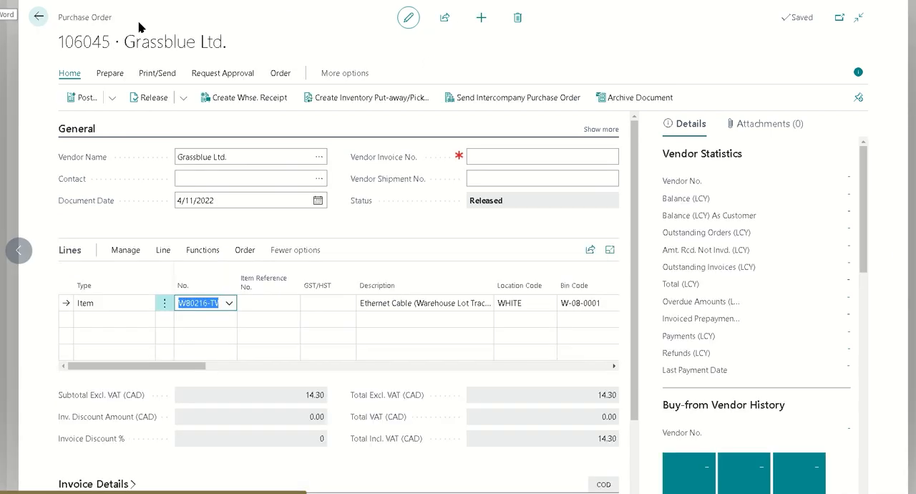
pyautogui.hotkey('alt', 'q')
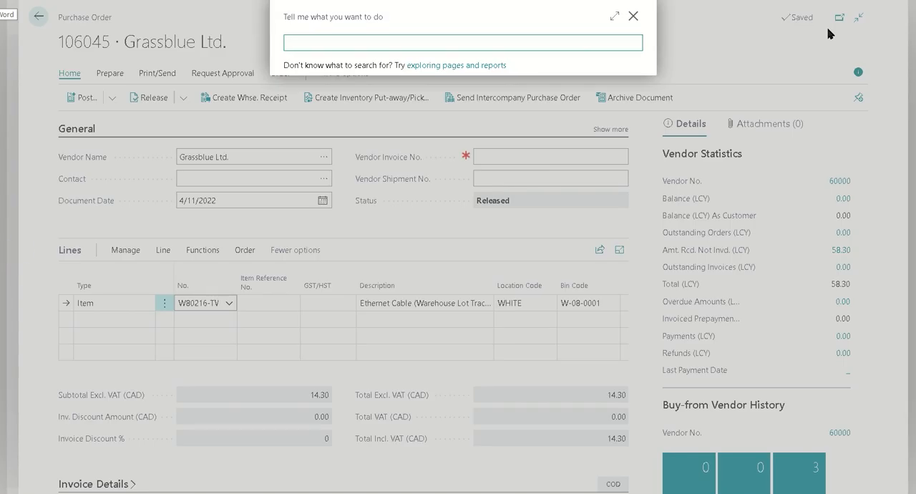
pyautogui.write('put-away')
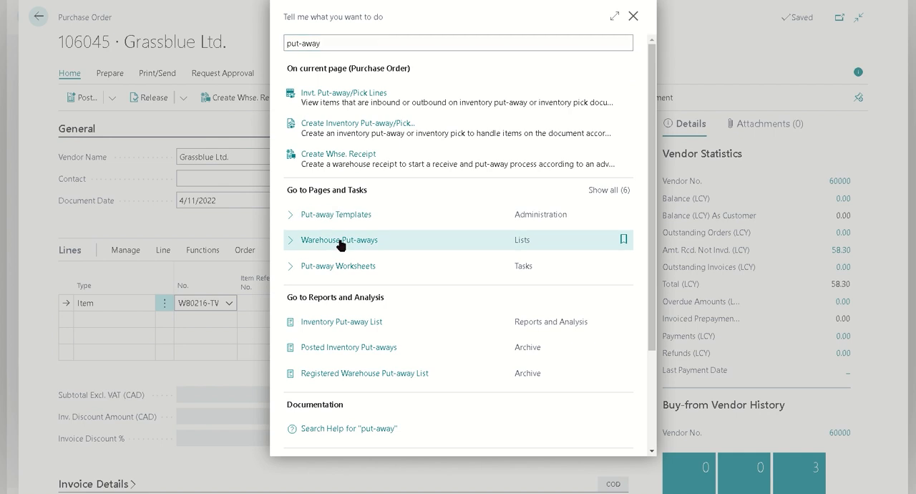
pyautogui.click(340, 244)
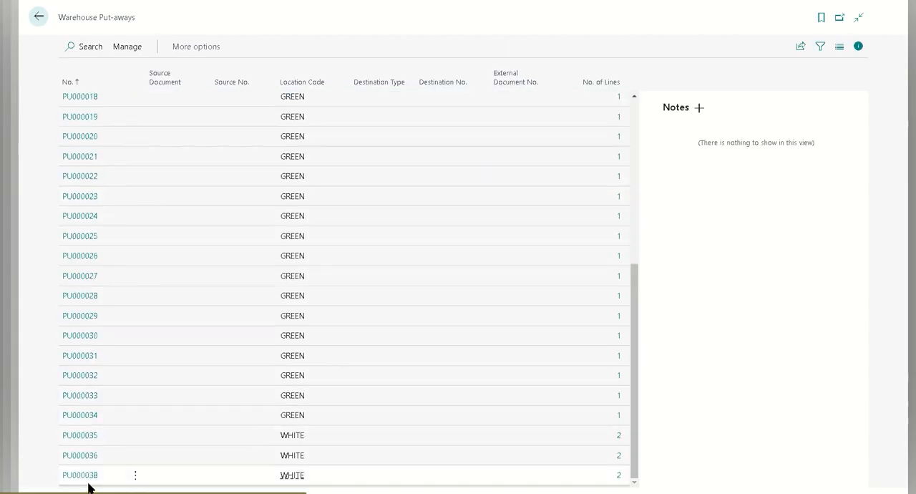
pyautogui.click(147, 469)
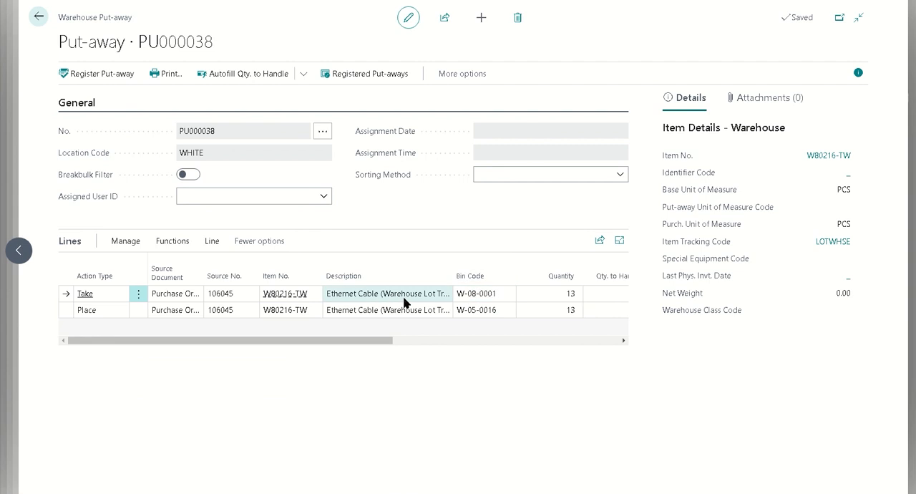
# Step: Check the Place line's bin code, register the put-away and confirm the registration
pyautogui.click(486, 314)
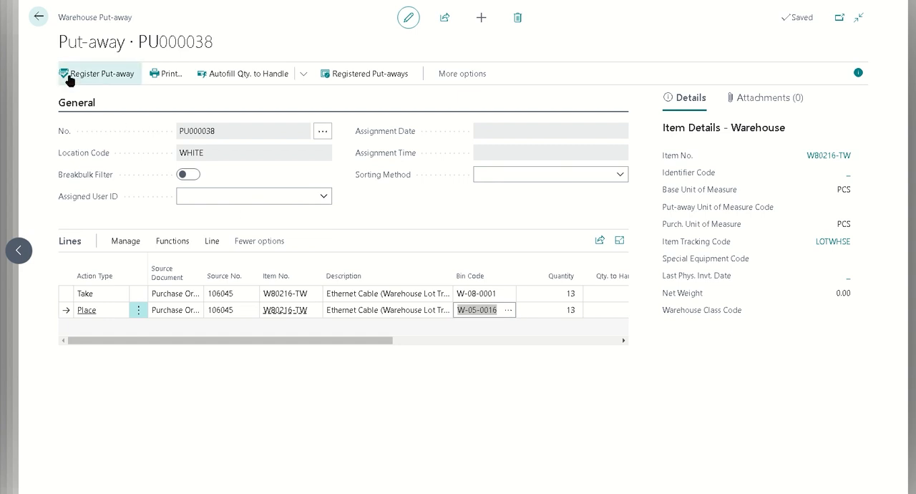
pyautogui.click(127, 100)
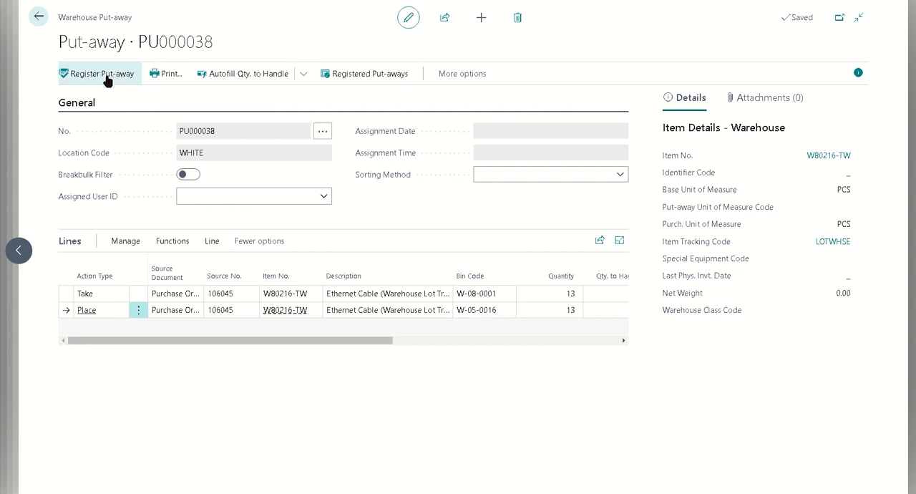
pyautogui.click(106, 78)
pyautogui.click(509, 278)
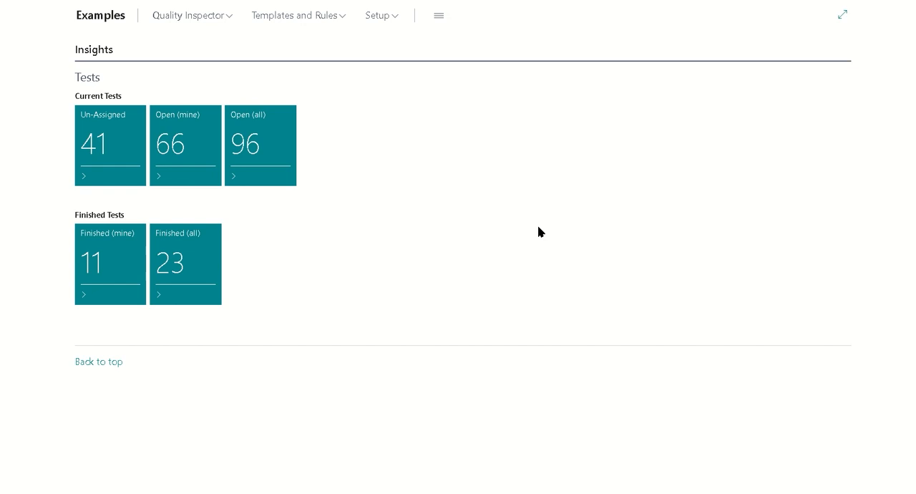
# Step: Search for "workflow" and open the Workflows list
pyautogui.click(804, 1)
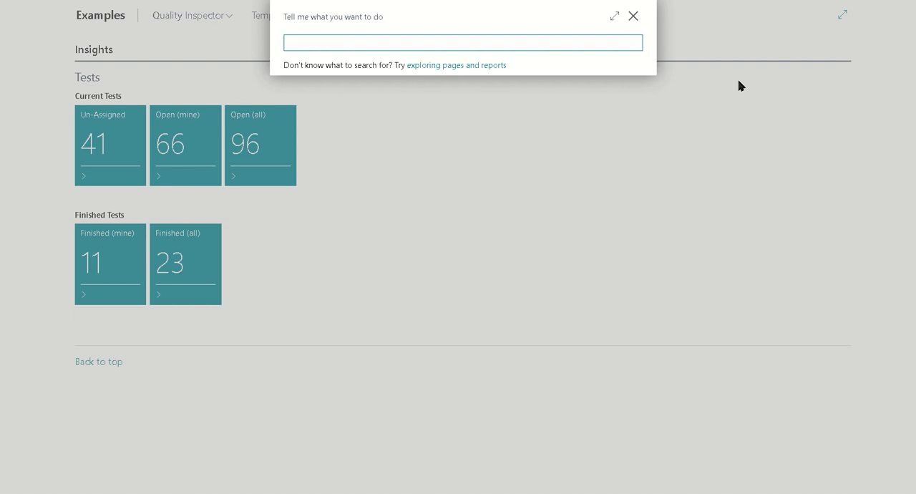
pyautogui.write('Busines s')
pyautogui.press('BackSpace')
pyautogui.press('BackSpace')
pyautogui.press('BackSpace')
pyautogui.press('BackSpace')
pyautogui.press('BackSpace')
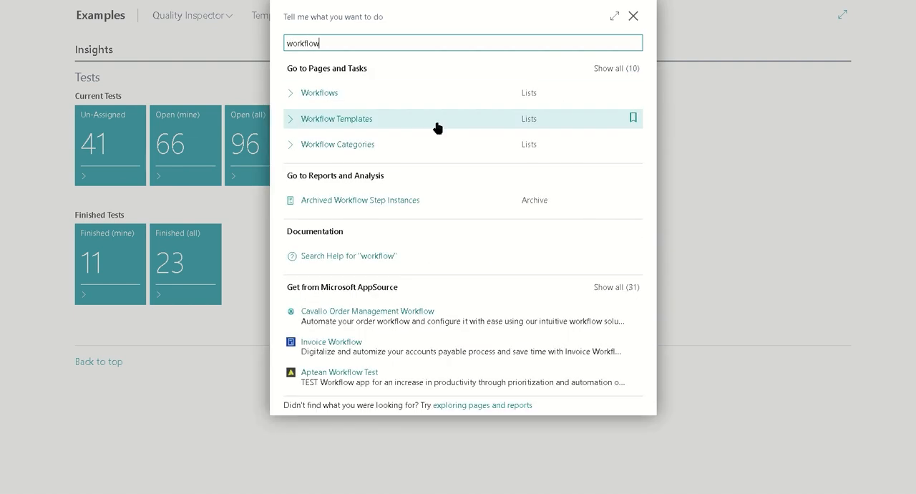
pyautogui.click(398, 93)
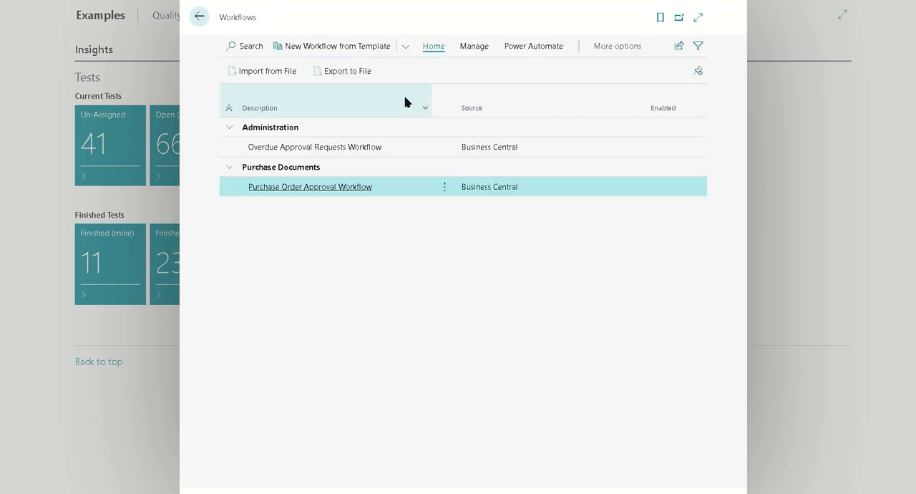
# Step: Create a new workflow with code MOVETOBIN, description "Move to another bin" and category QIEXAMPLE
pyautogui.click(405, 47)
pyautogui.click(326, 115)
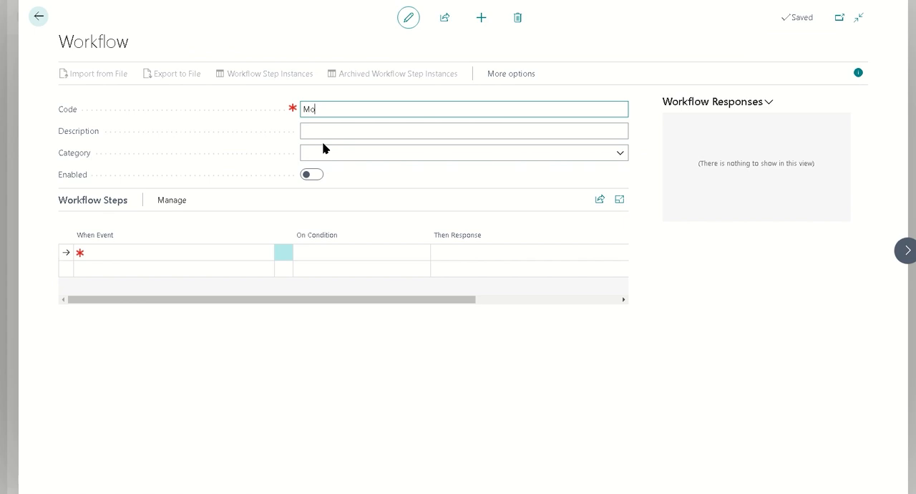
pyautogui.write('MoveToBin')
pyautogui.press('Tab')
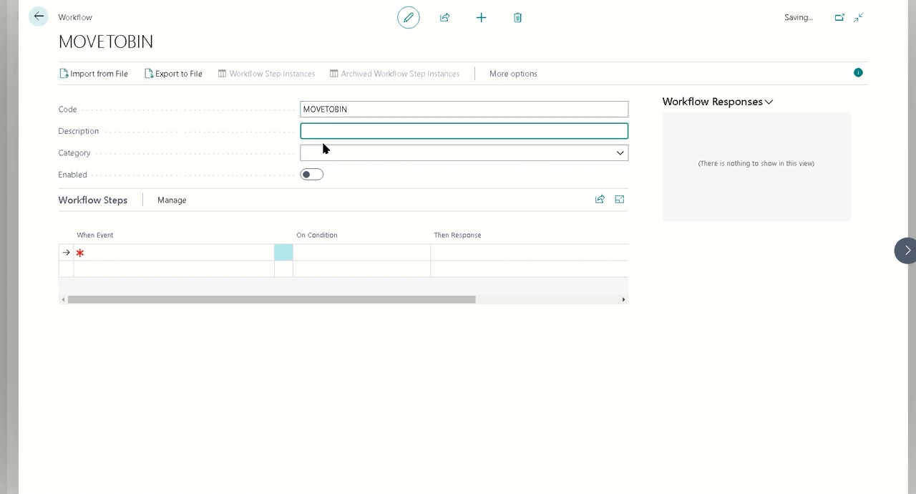
pyautogui.write('Move to another bin')
pyautogui.press('Tab')
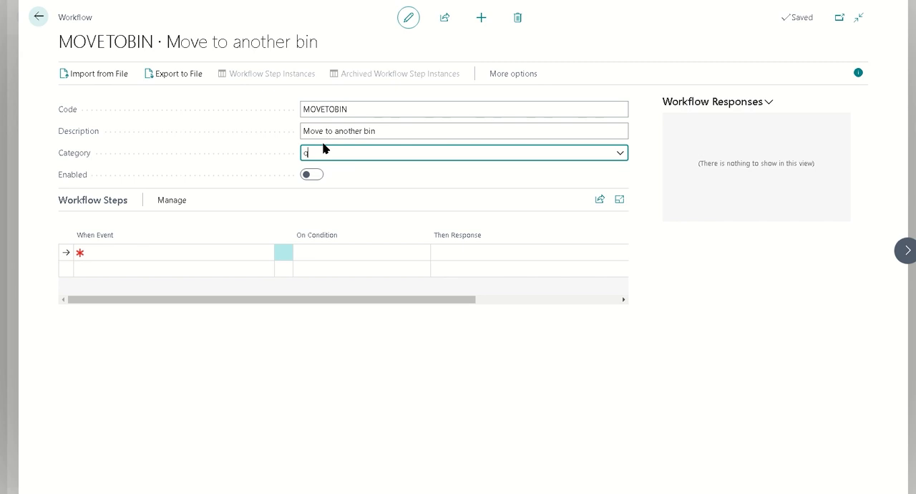
pyautogui.write('q')
pyautogui.press('Tab')
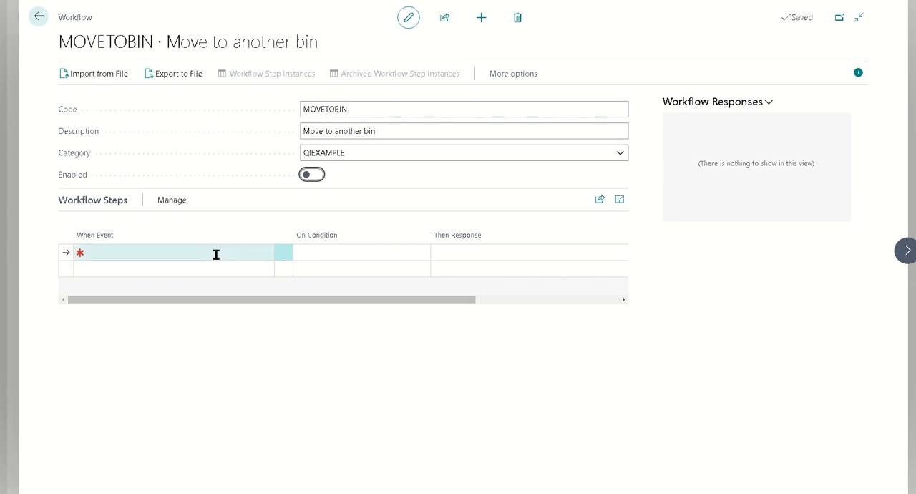
# Step: Set the first workflow step's event to "A Quality Inspection Test is finished"
pyautogui.click(216, 254)
pyautogui.click(281, 253)
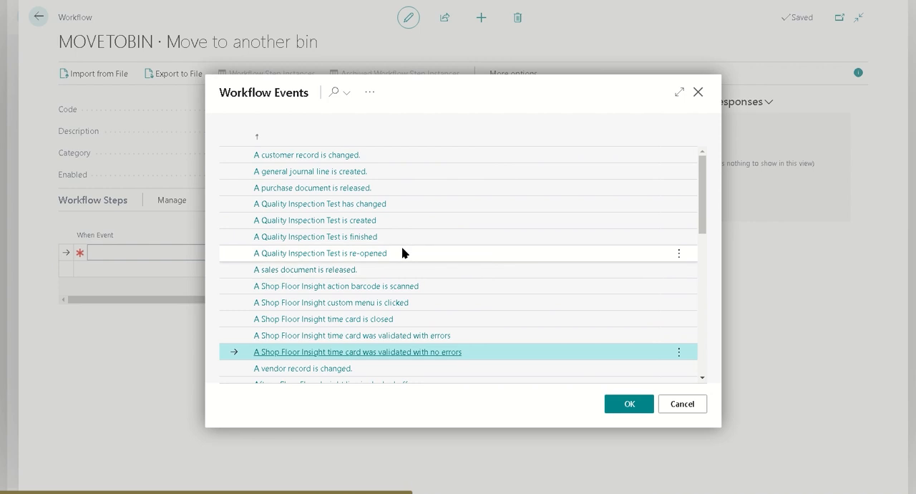
pyautogui.click(400, 237)
pyautogui.click(619, 405)
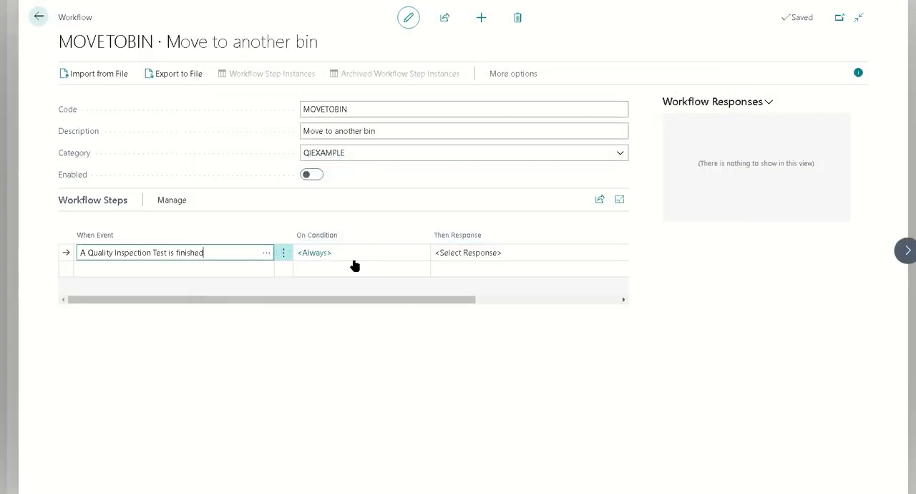
# Step: Add a condition to the event that filters the Quality Inspection Test on Grade Code PASS
pyautogui.click(313, 252)
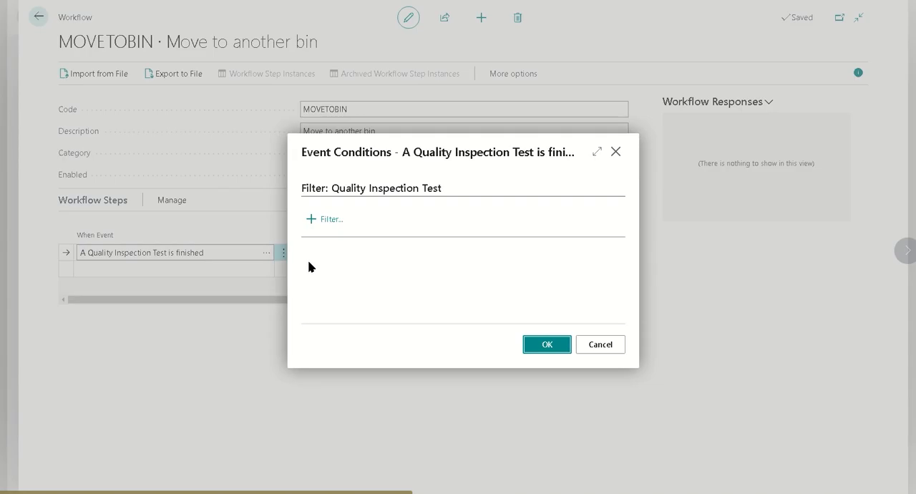
pyautogui.click(342, 219)
pyautogui.scroll(-10, 372, 179)
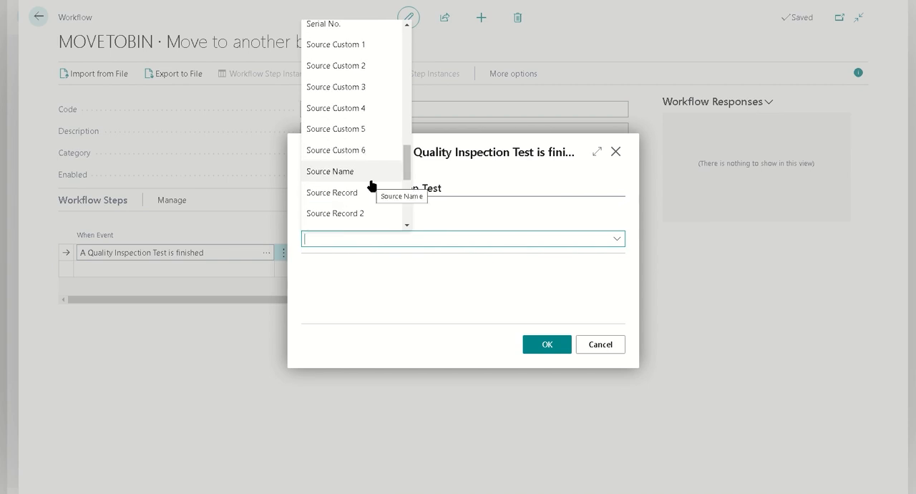
pyautogui.scroll(-5, 373, 183)
pyautogui.write('Grade')
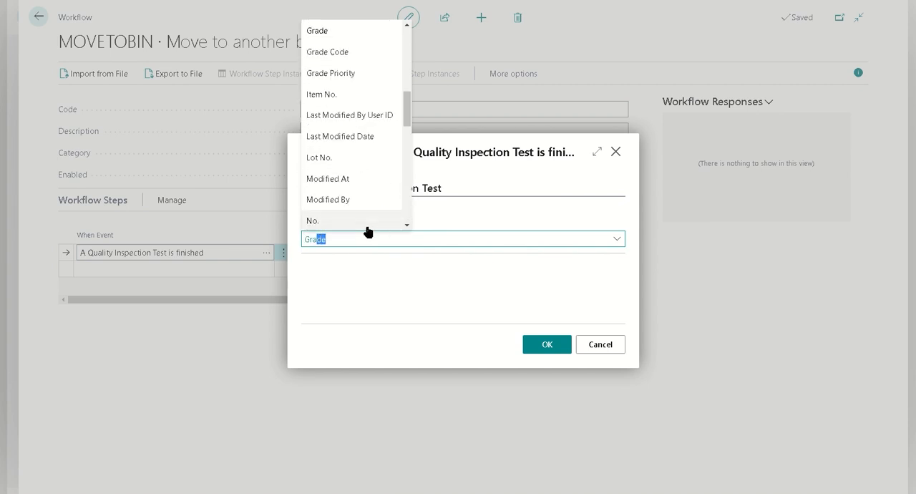
pyautogui.scroll(-3, 379, 176)
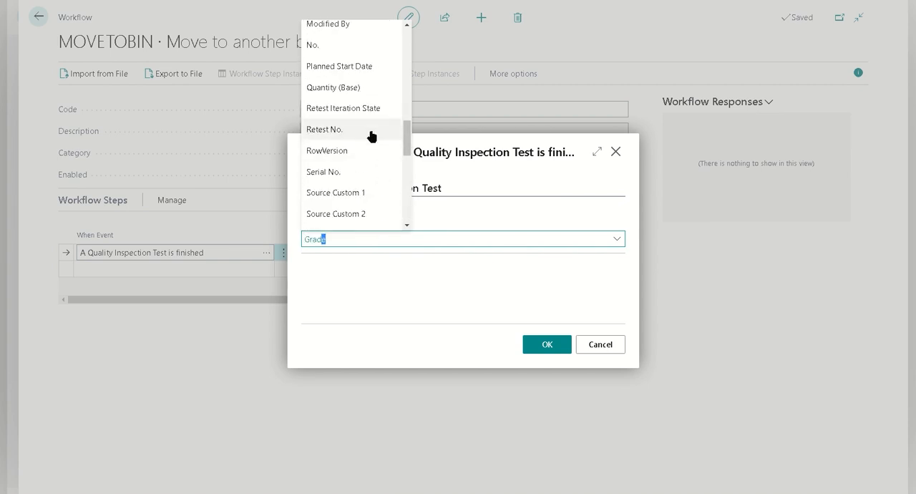
pyautogui.scroll(-1, 370, 143)
pyautogui.scroll(2, 361, 194)
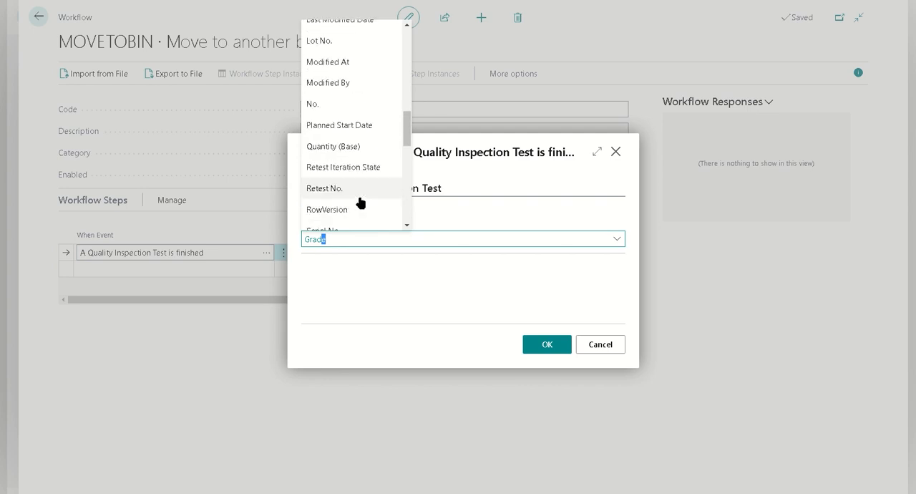
pyautogui.write('de')
pyautogui.press('Return')
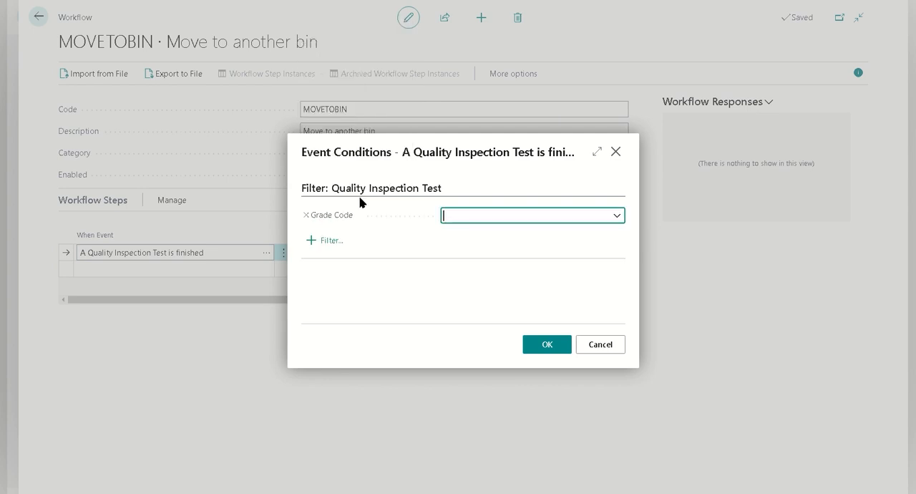
pyautogui.click(617, 215)
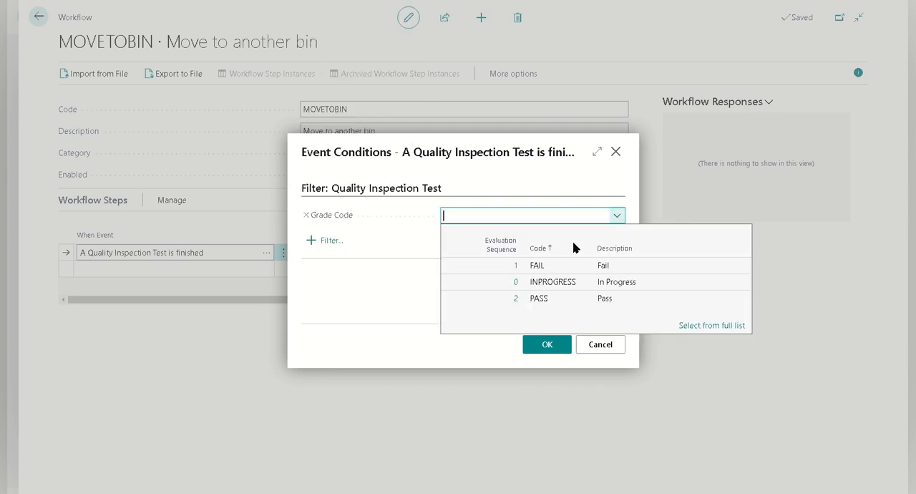
pyautogui.click(550, 299)
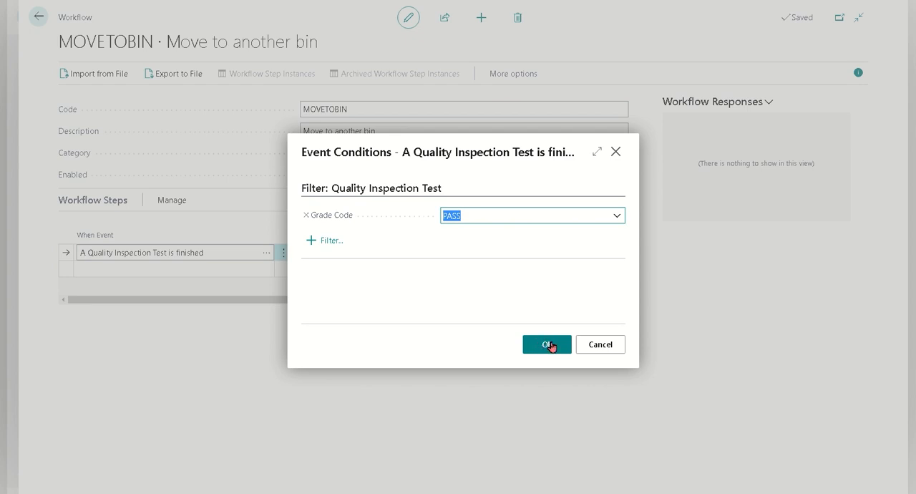
pyautogui.click(547, 344)
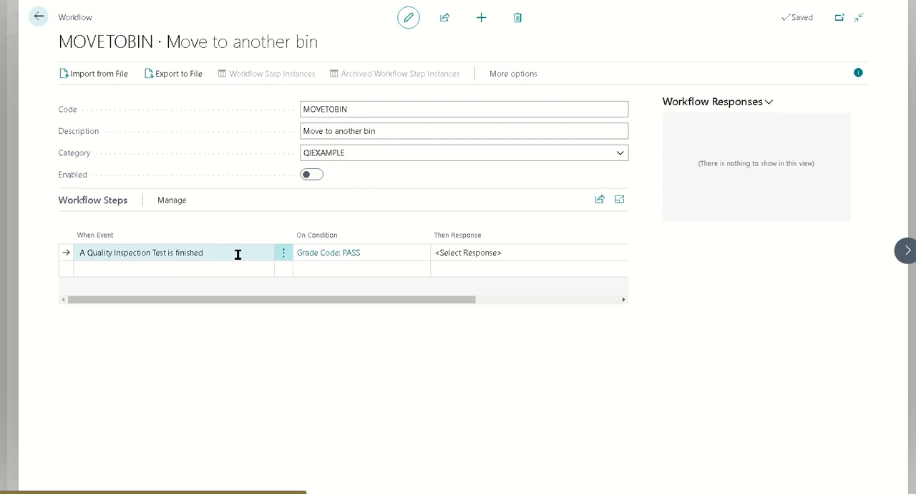
# Step: Set the workflow step's response to "Move Inventory from Test"
pyautogui.click(454, 255)
pyautogui.click(699, 188)
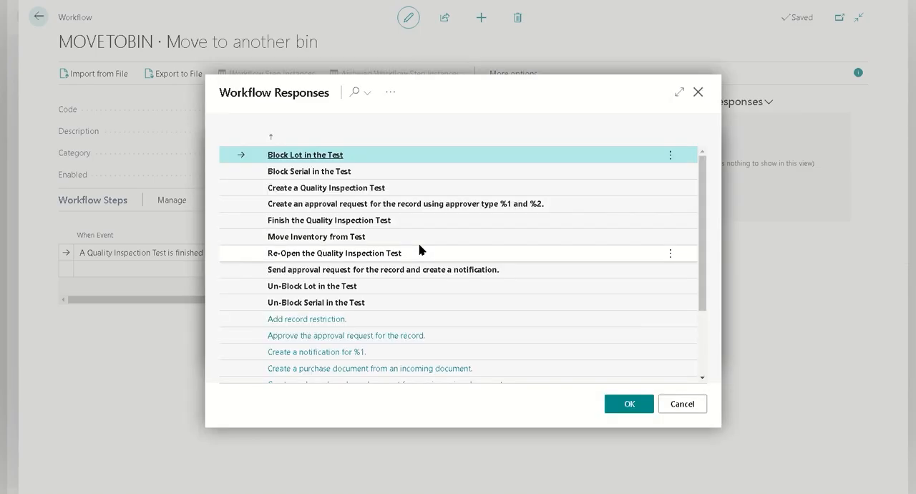
pyautogui.click(397, 241)
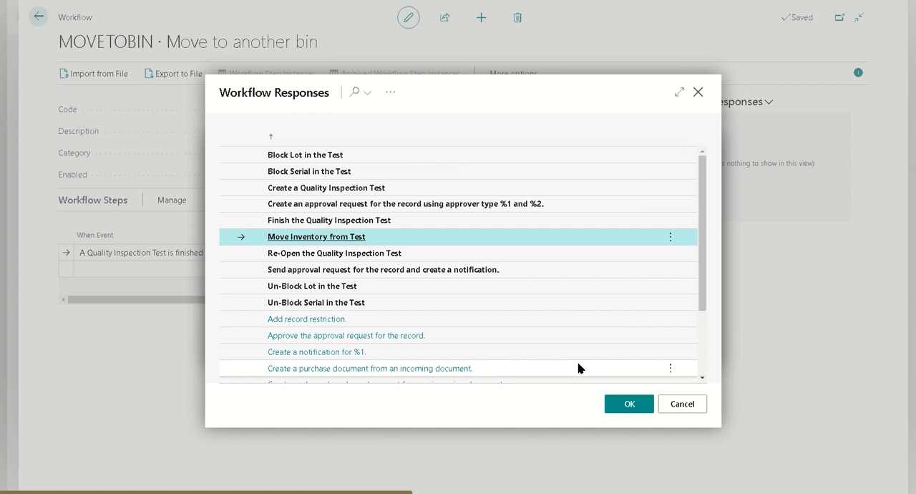
pyautogui.click(622, 402)
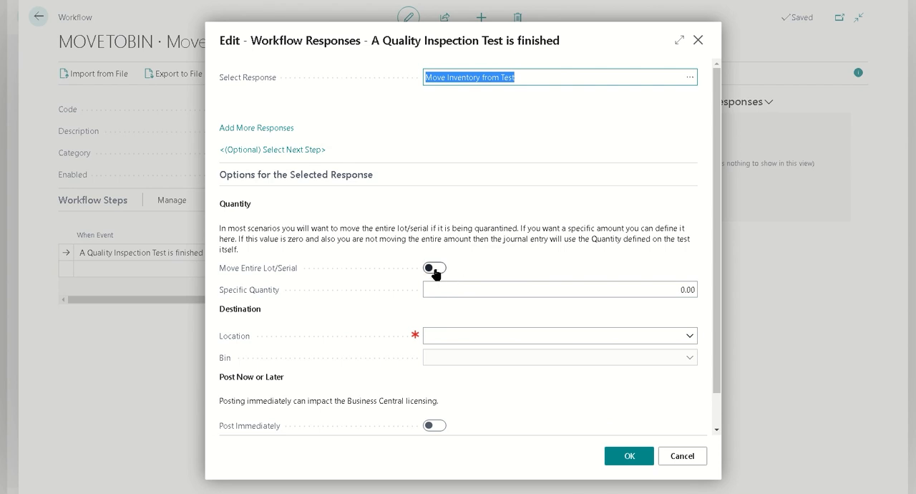
# Step: Enable moving the entire lot/serial for the response and set the destination location to WHITE
pyautogui.click(669, 289)
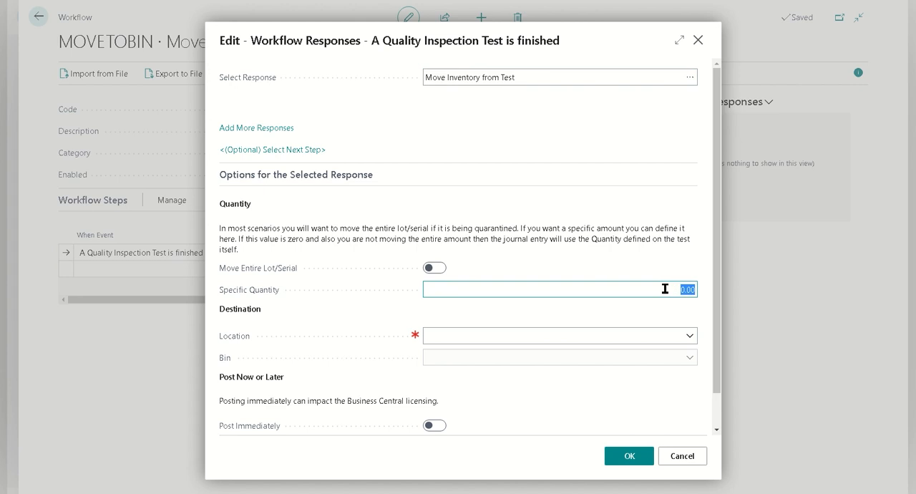
pyautogui.click(434, 270)
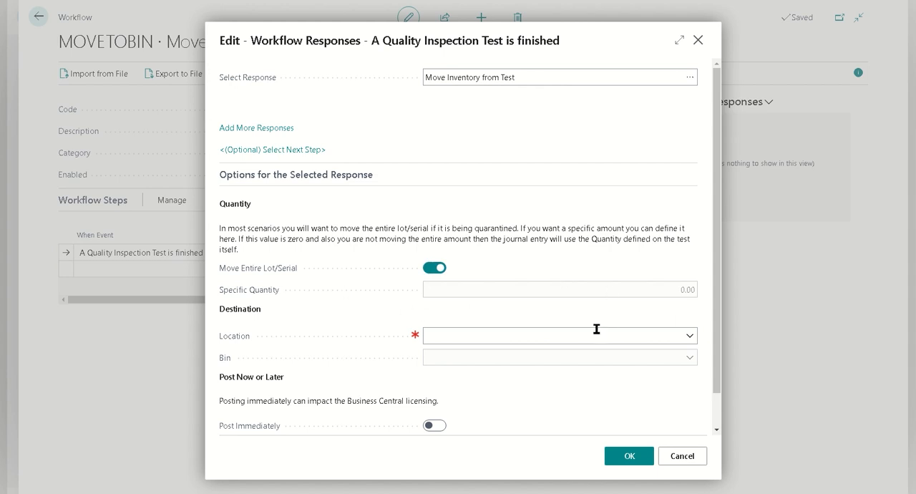
pyautogui.click(570, 336)
pyautogui.write('WHITE')
pyautogui.press('Tab')
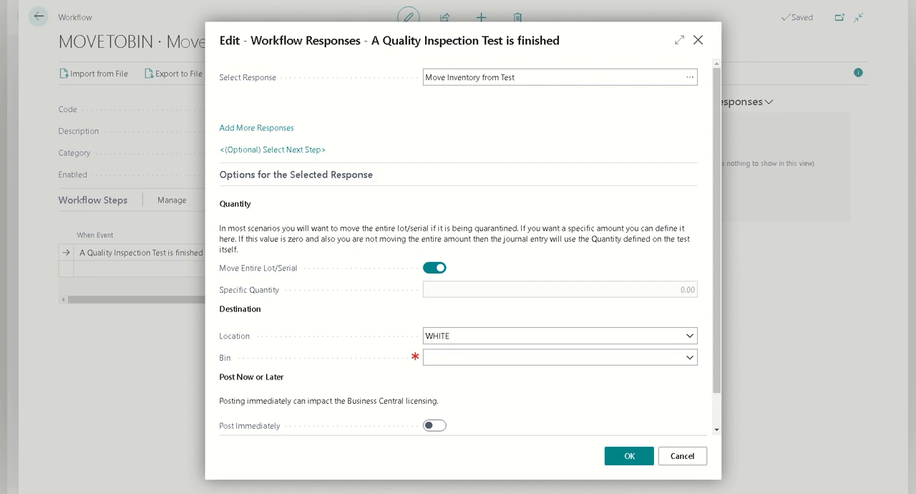
# Step: Set the destination bin to W-01-0001 and save the response options
pyautogui.click(494, 358)
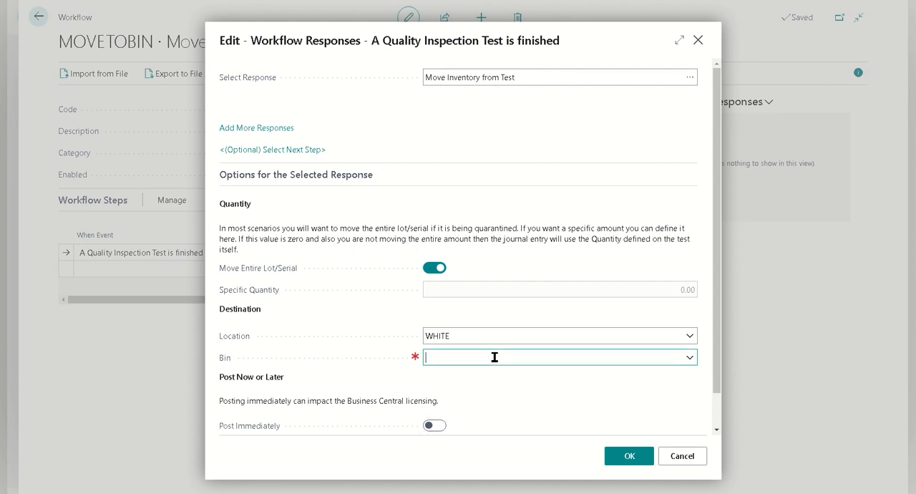
pyautogui.write('W-01-0001')
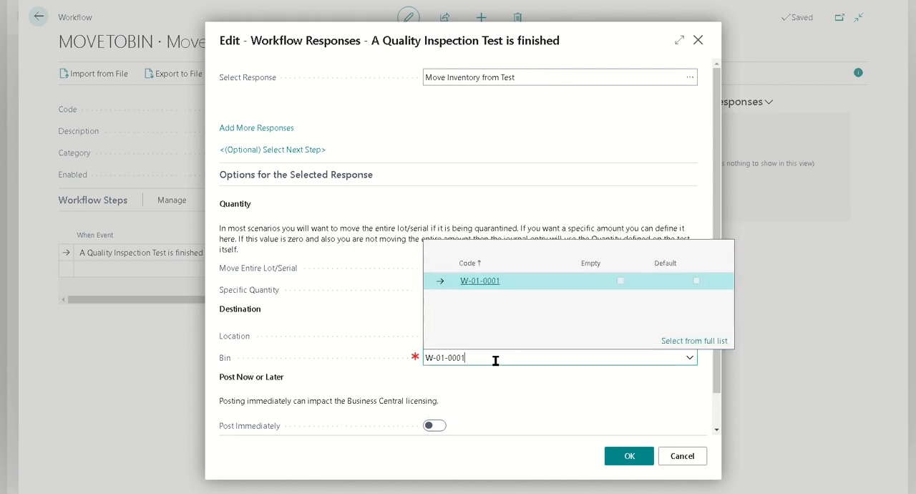
pyautogui.click(526, 285)
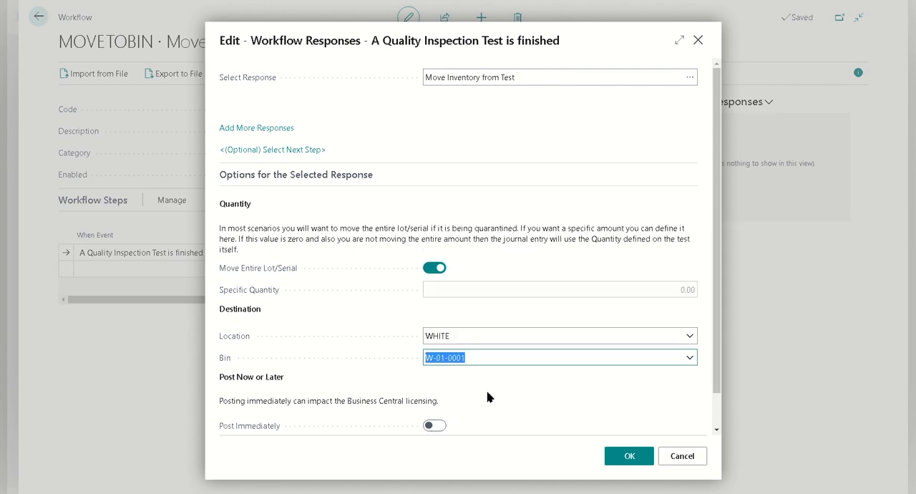
pyautogui.scroll(-1, 487, 396)
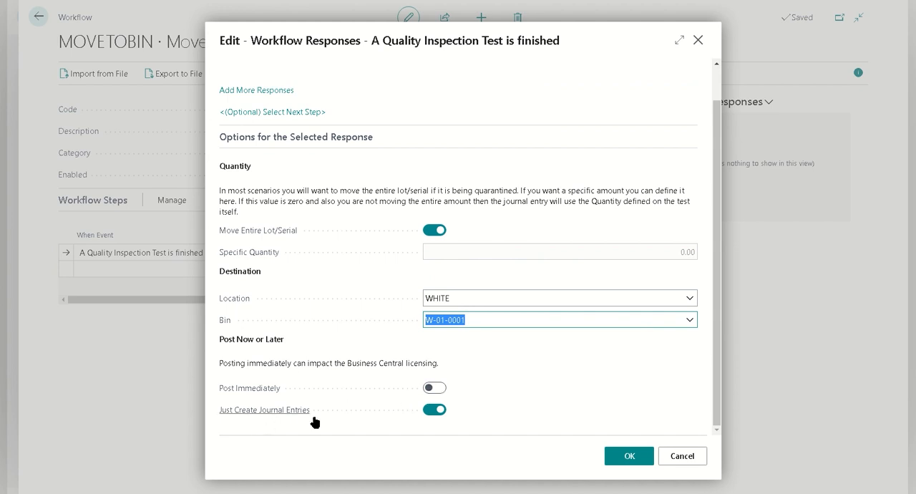
pyautogui.click(629, 456)
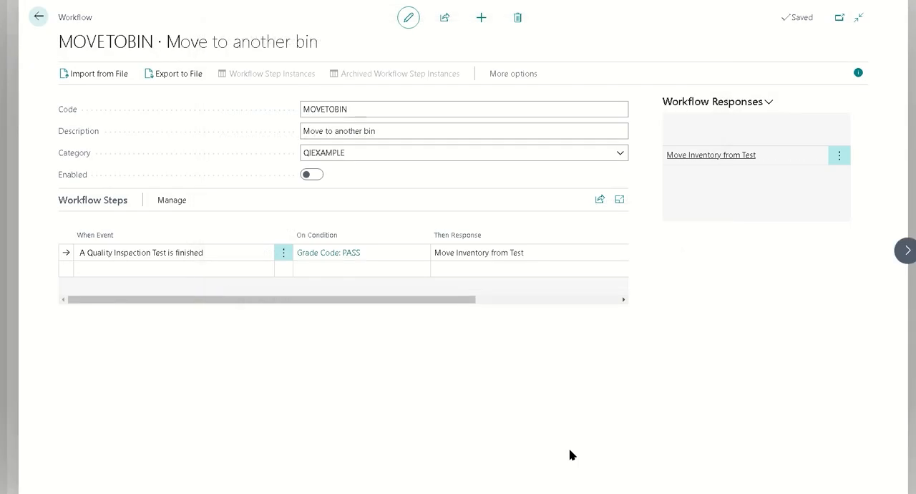
# Step: Enable the MOVETOBIN workflow and leave its page
pyautogui.click(312, 177)
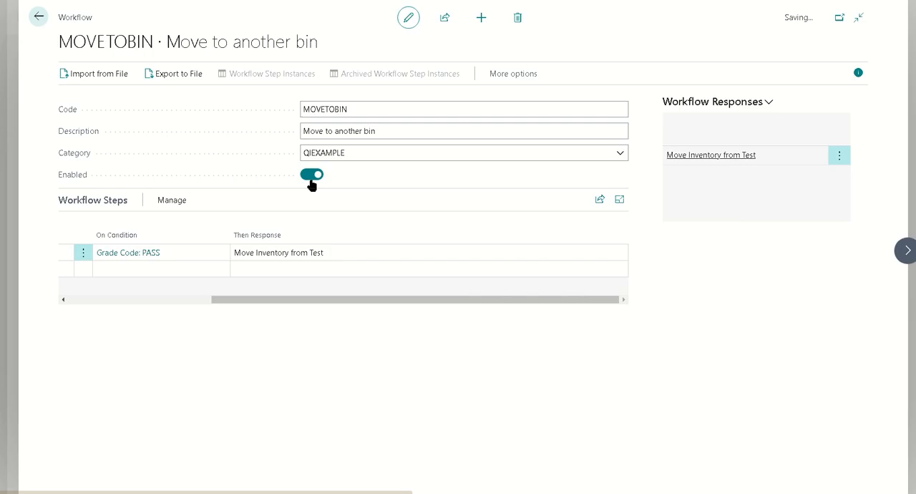
pyautogui.moveTo(286, 302); pyautogui.dragTo(55, 305)
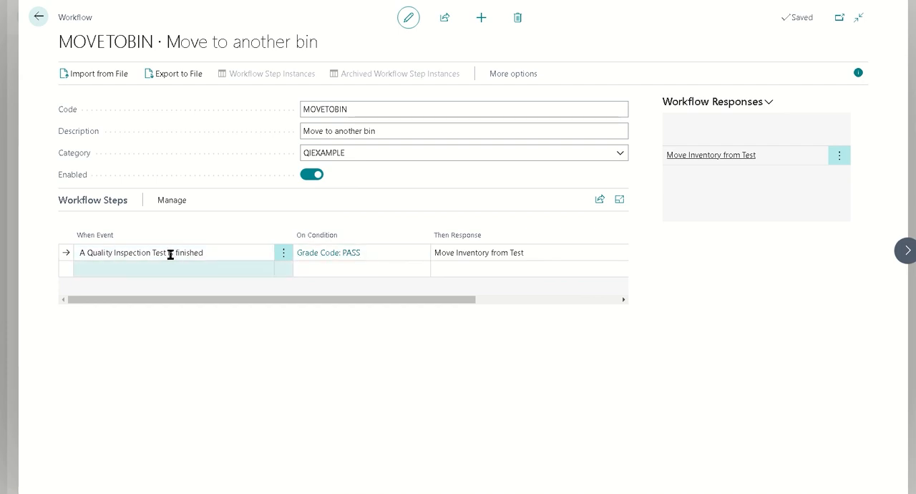
pyautogui.click(40, 18)
pyautogui.click(198, 15)
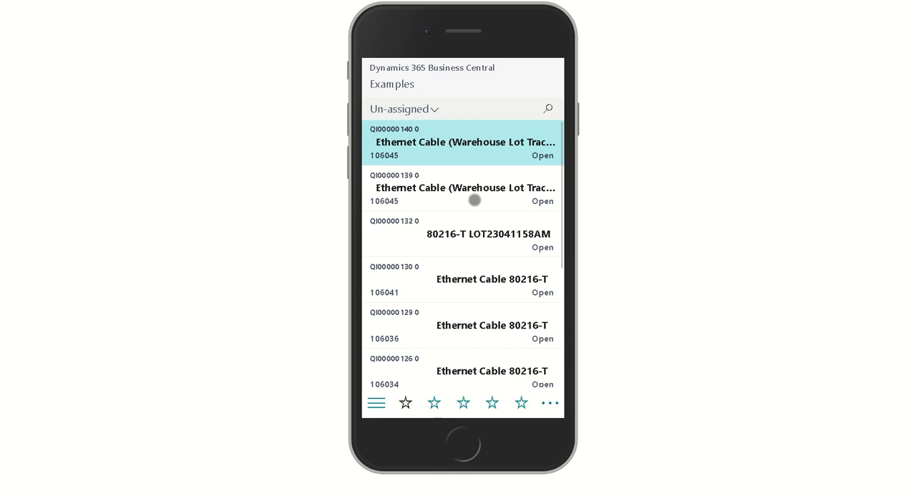
# Step: Change the user role in My Settings to "Quality Inspector - Phone Optimized" and save the settings
pyautogui.click(543, 407)
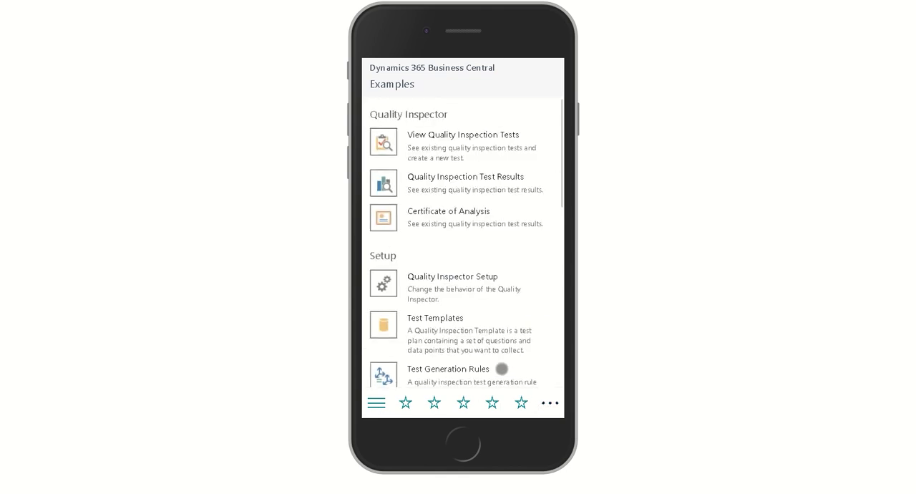
pyautogui.scroll(-5, 493, 337)
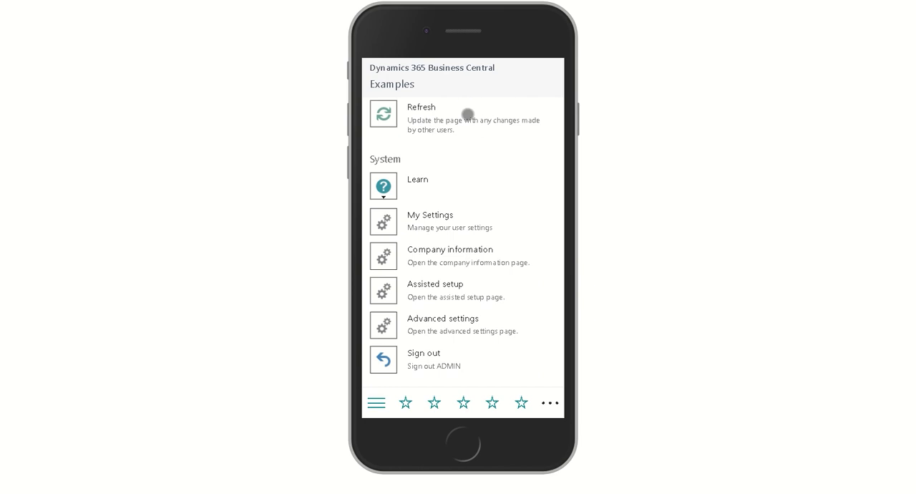
pyautogui.click(435, 229)
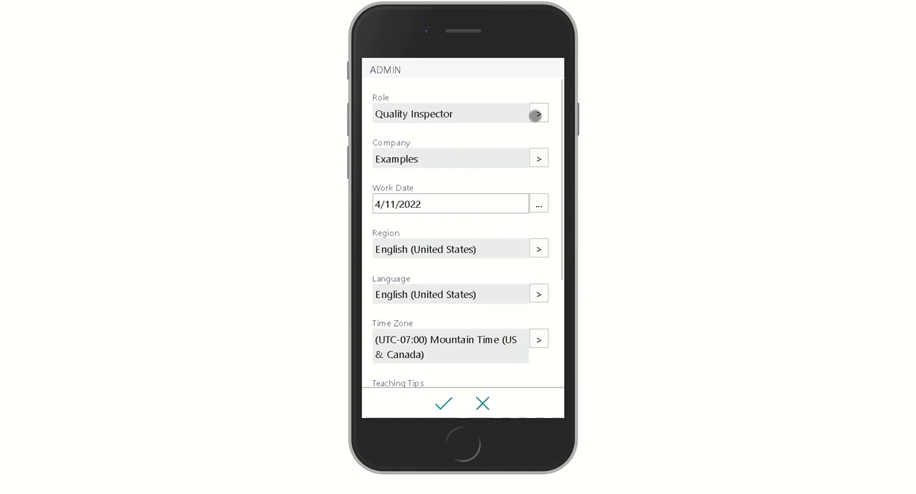
pyautogui.click(537, 114)
pyautogui.click(514, 230)
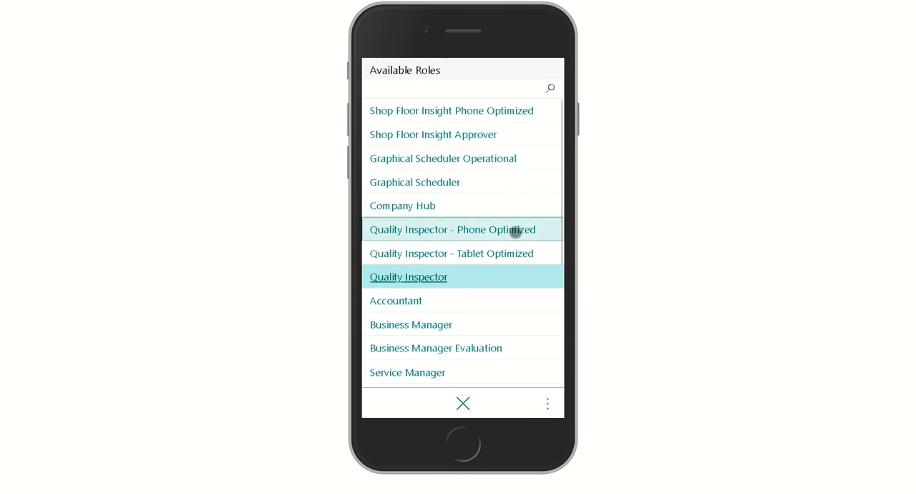
pyautogui.click(443, 405)
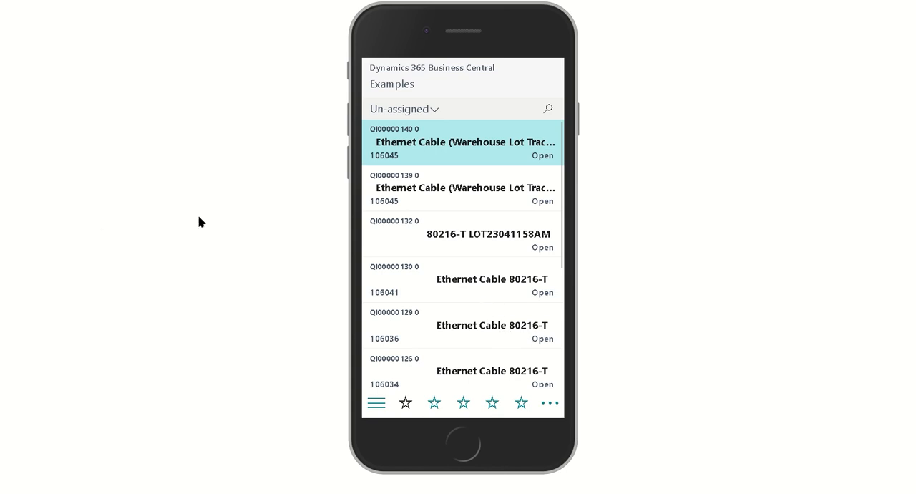
# Step: Assign the unassigned quality test QI00000140 to yourself with Pick Up and return to the test list
pyautogui.click(442, 148)
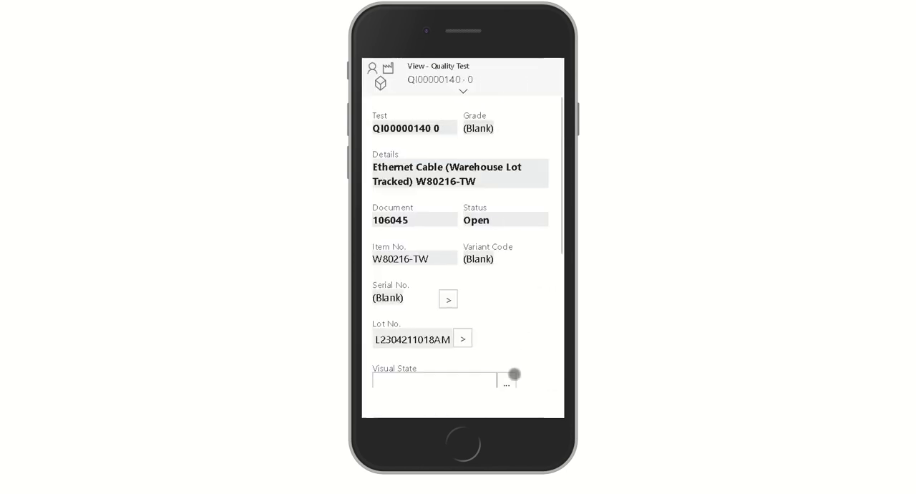
pyautogui.click(542, 402)
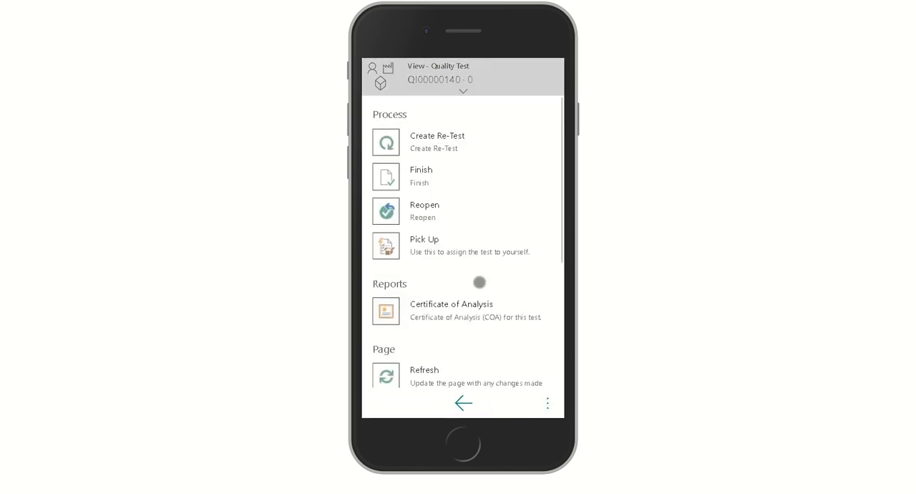
pyautogui.click(425, 254)
pyautogui.click(447, 403)
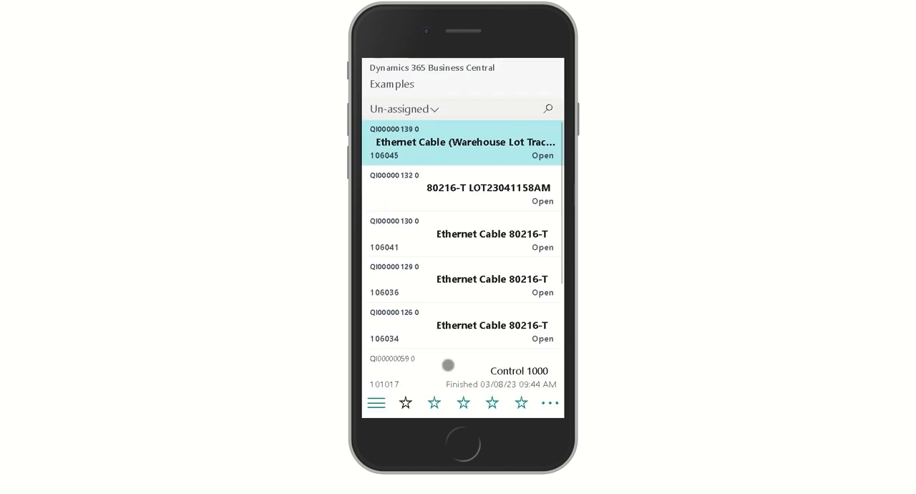
# Step: Look through the My Open and All Open test lists and view the actions available for test QI00000140
pyautogui.click(435, 402)
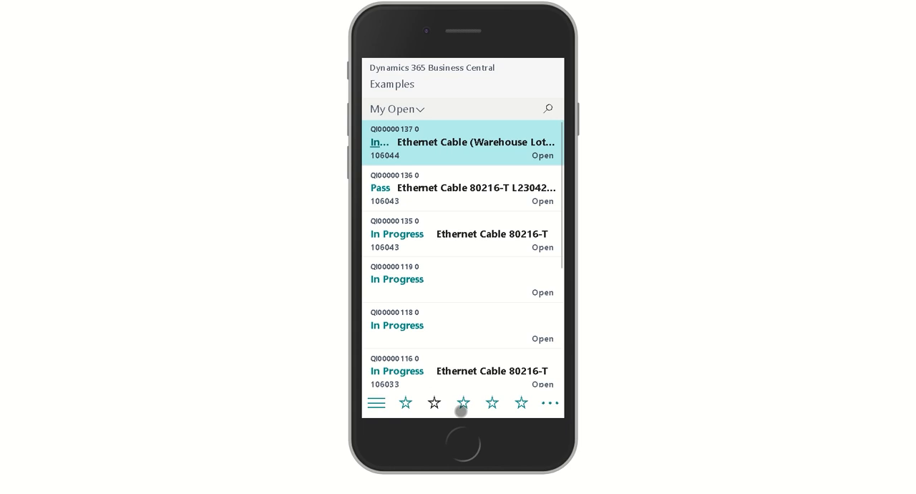
pyautogui.click(463, 403)
pyautogui.click(493, 403)
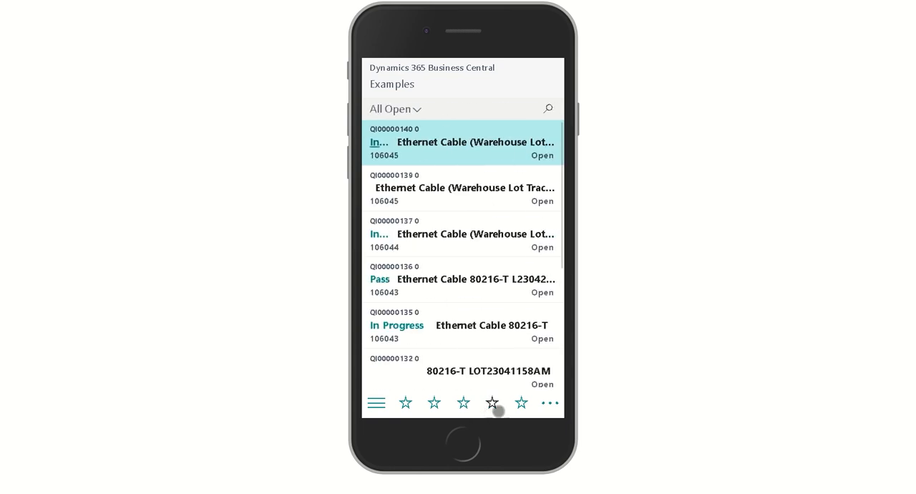
pyautogui.click(442, 149)
pyautogui.click(546, 403)
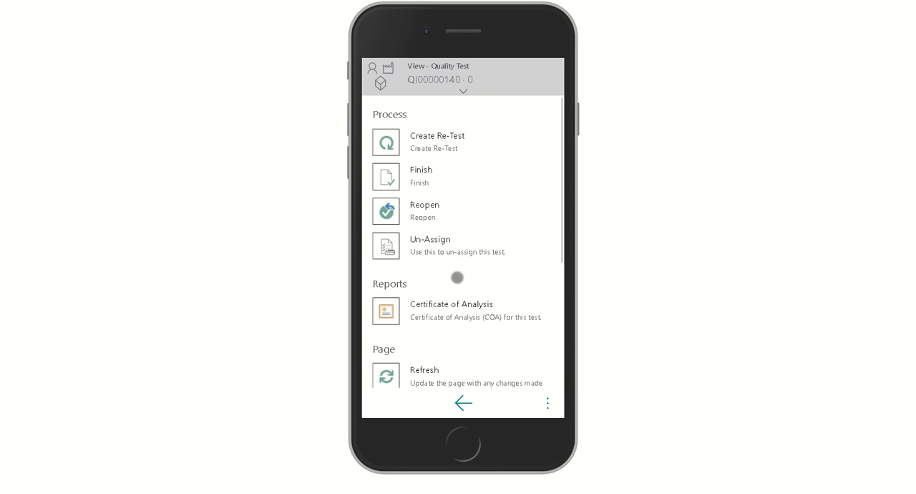
pyautogui.click(463, 403)
pyautogui.click(445, 403)
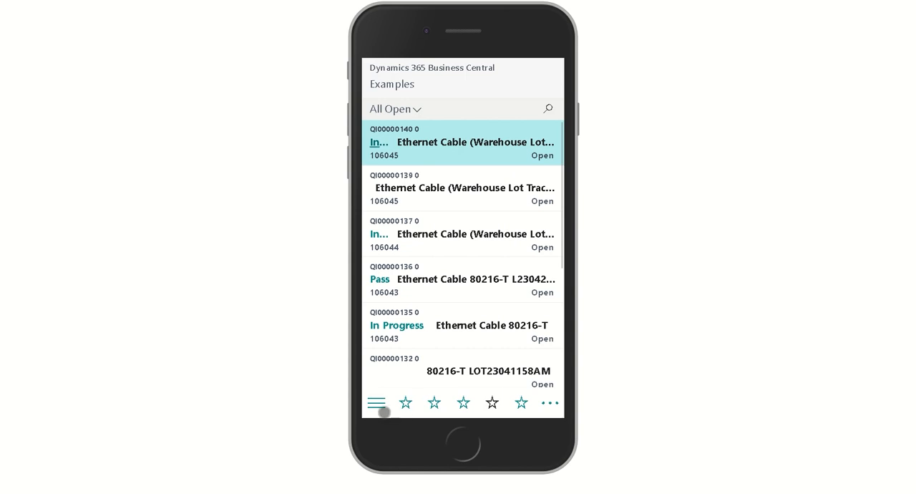
# Step: Open test QI00000140 from the My Open list and set its Visual State to NO MARKS
pyautogui.click(376, 403)
pyautogui.click(380, 141)
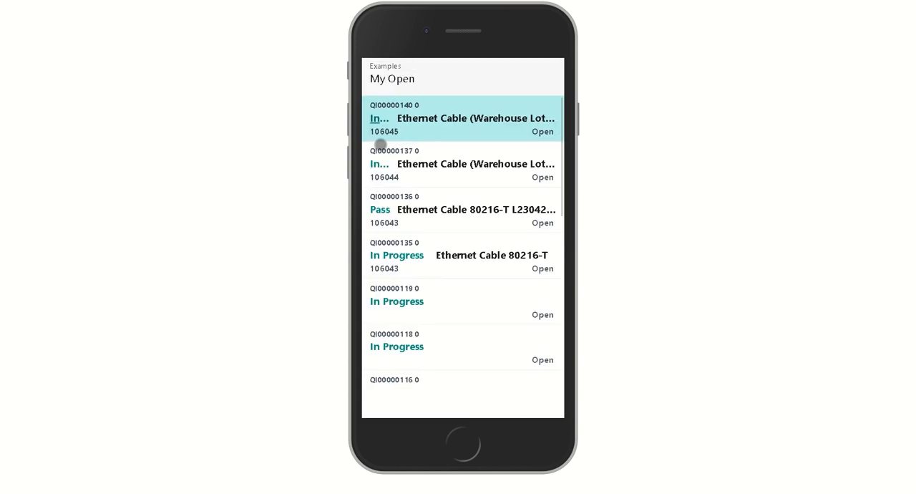
pyautogui.click(437, 130)
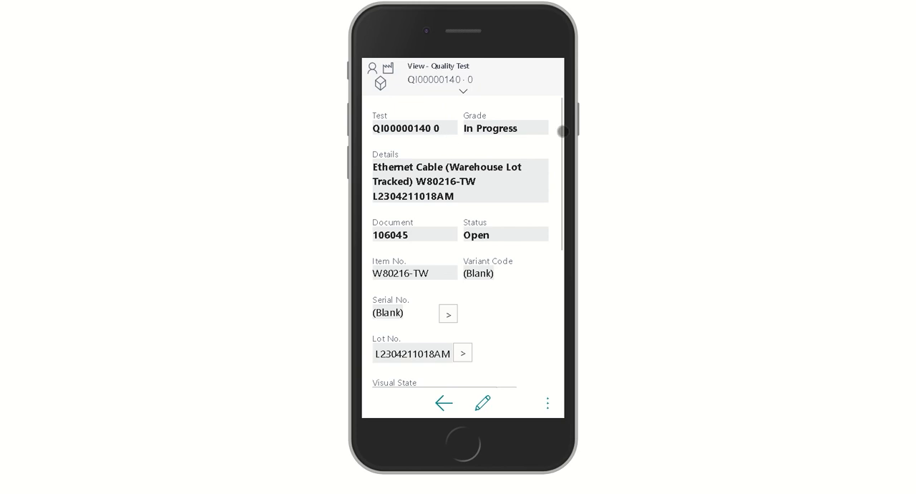
pyautogui.scroll(-1, 504, 273)
pyautogui.scroll(-1, 505, 274)
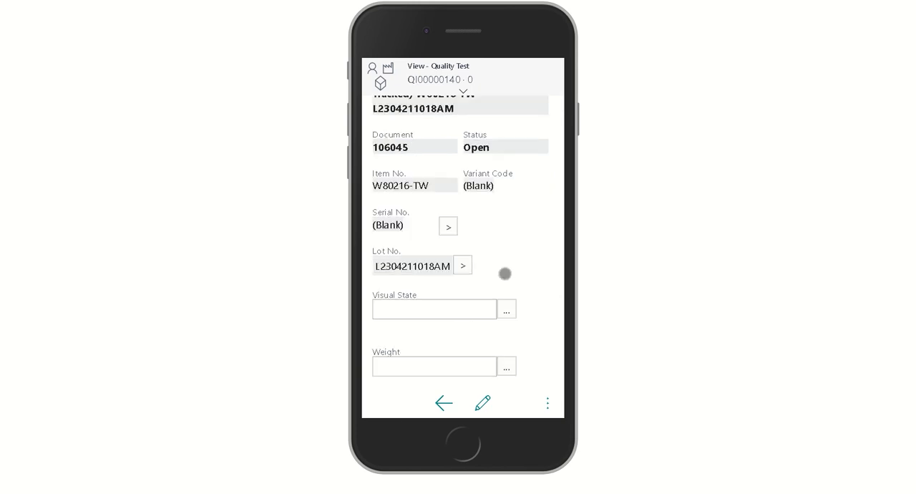
pyautogui.scroll(-1, 503, 271)
pyautogui.click(506, 268)
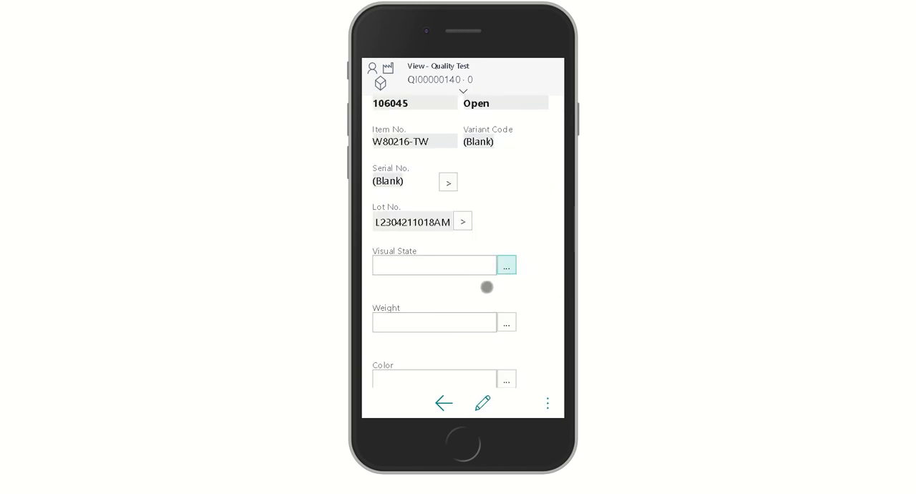
pyautogui.click(465, 147)
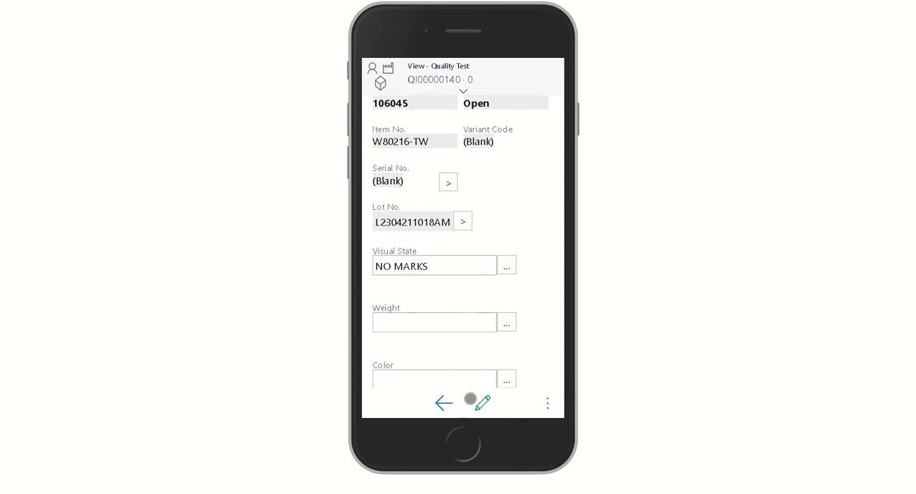
# Step: Set the test's Weight to 23 and its Color to Blue
pyautogui.click(427, 323)
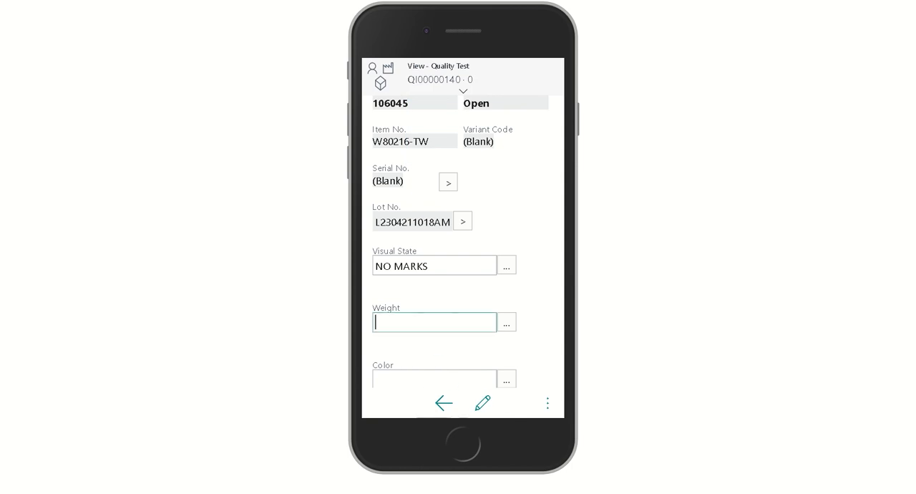
pyautogui.write('23')
pyautogui.click(407, 383)
pyautogui.scroll(-3, 531, 348)
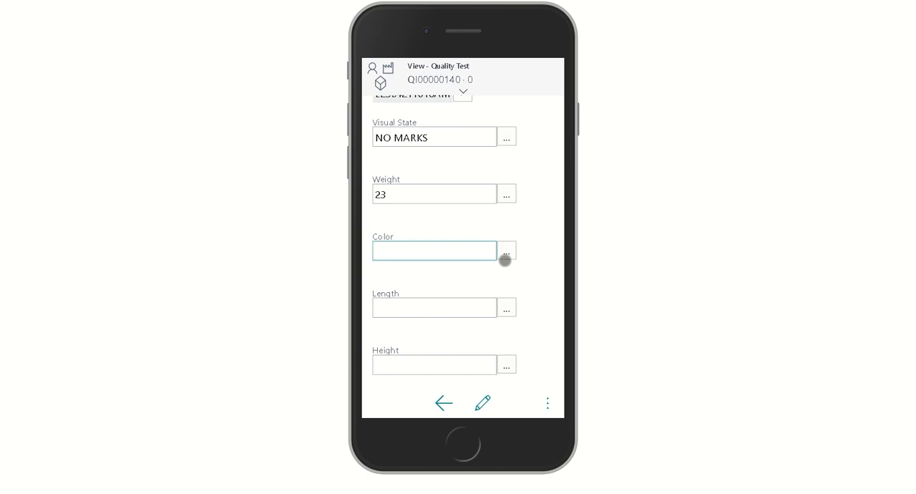
pyautogui.click(508, 250)
pyautogui.click(474, 301)
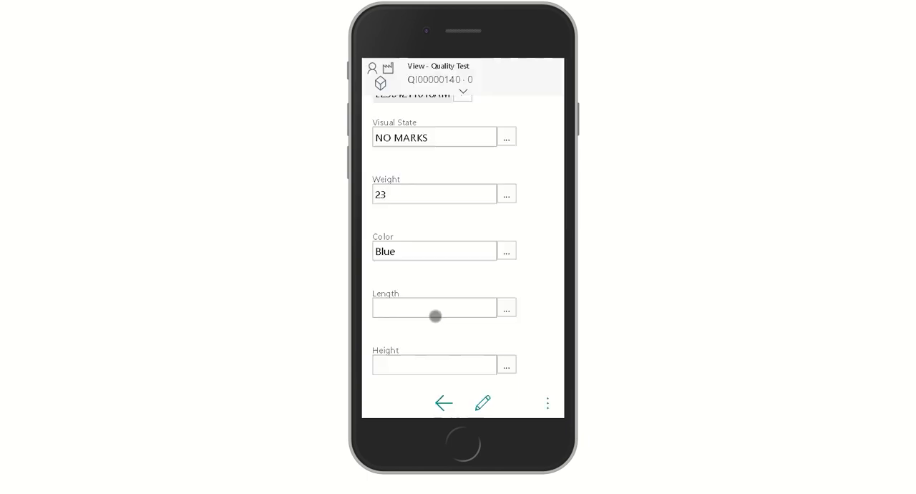
# Step: Set the test's Length to 23 and its Height to 56, and return to the My Open list
pyautogui.click(399, 315)
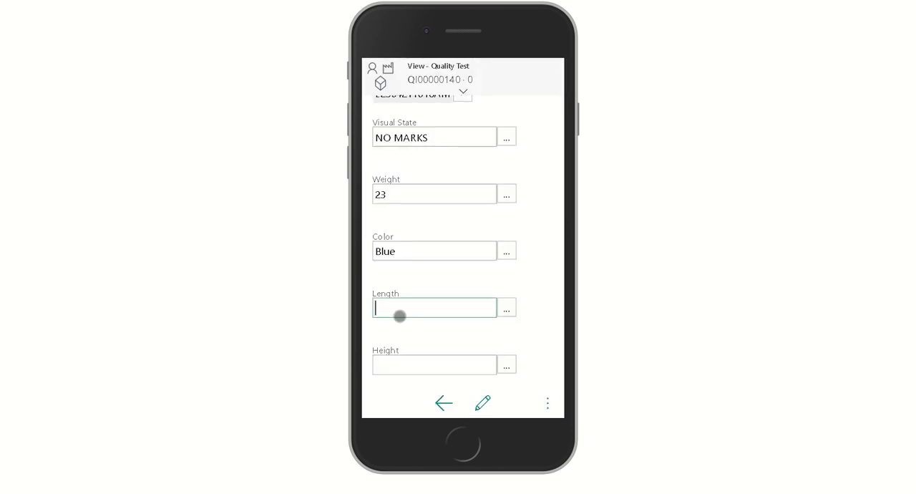
pyautogui.write('23')
pyautogui.click(405, 365)
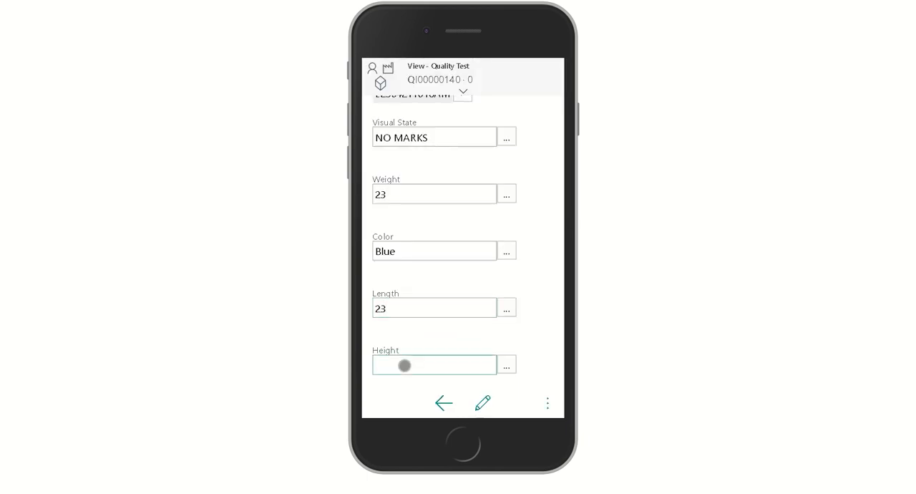
pyautogui.write('56')
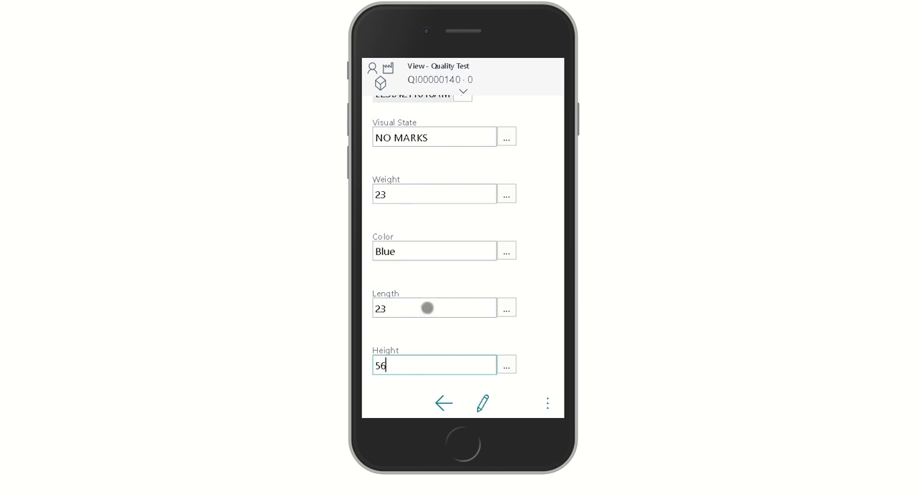
pyautogui.click(427, 307)
pyautogui.click(439, 405)
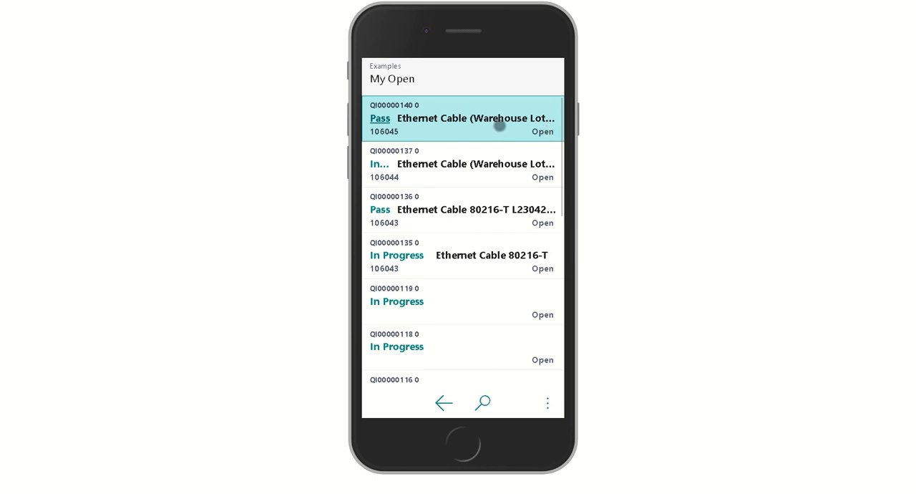
# Step: Open test QI00000140 from the My Open list, finish it, and return to the list
pyautogui.click(494, 125)
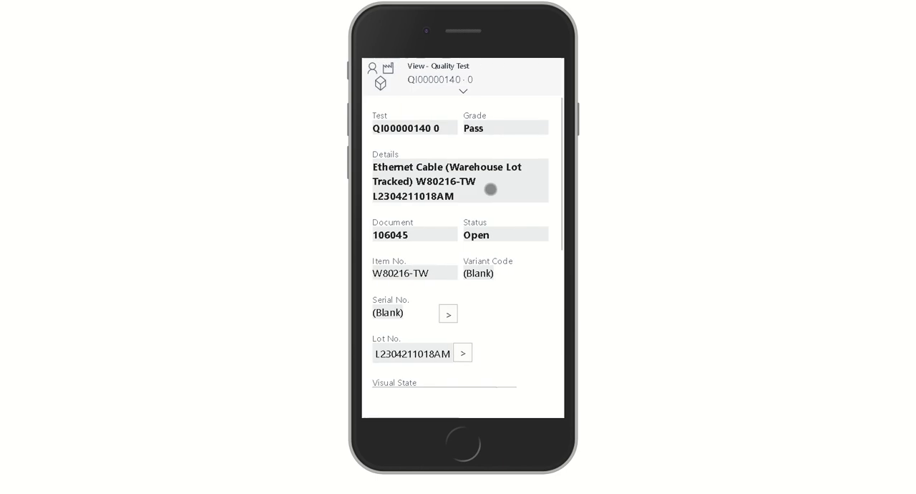
pyautogui.scroll(-4, 497, 305)
pyautogui.scroll(3, 497, 305)
pyautogui.scroll(2, 497, 307)
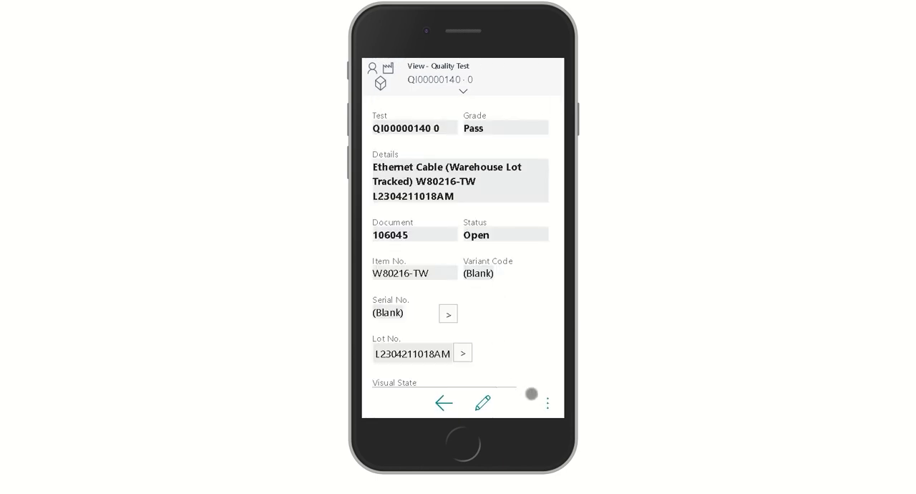
pyautogui.click(541, 405)
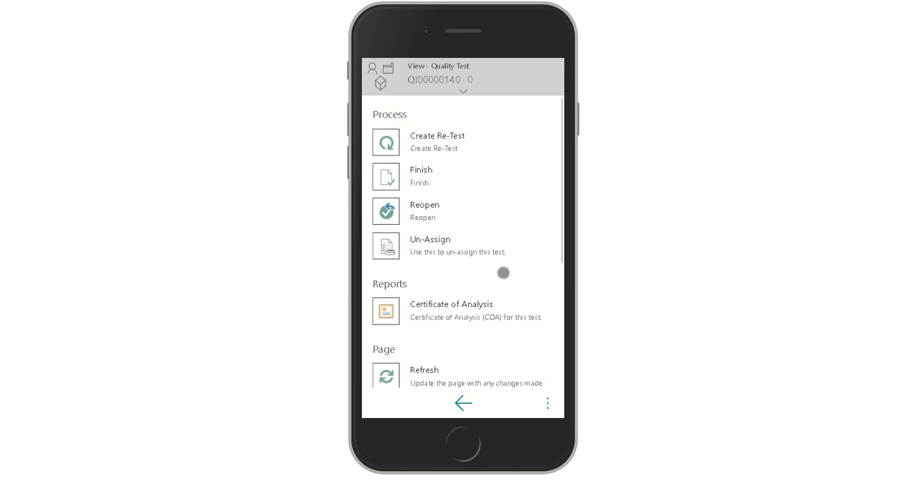
pyautogui.click(423, 174)
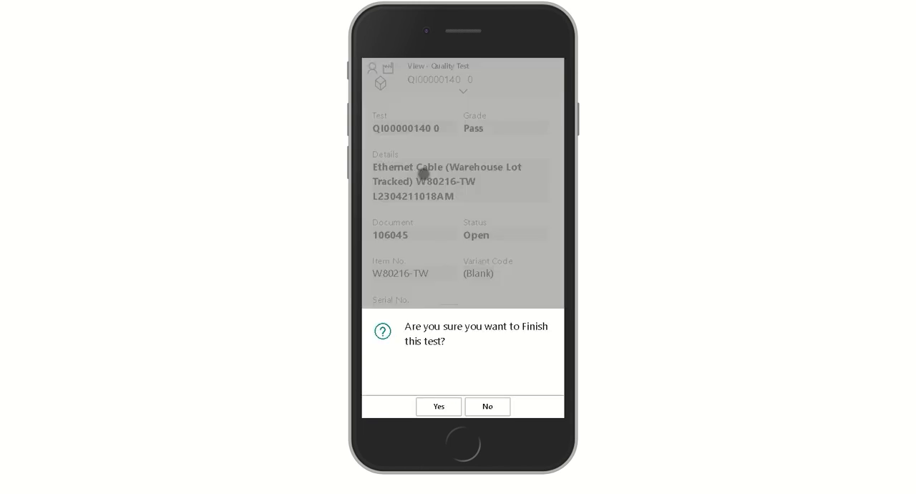
pyautogui.click(438, 408)
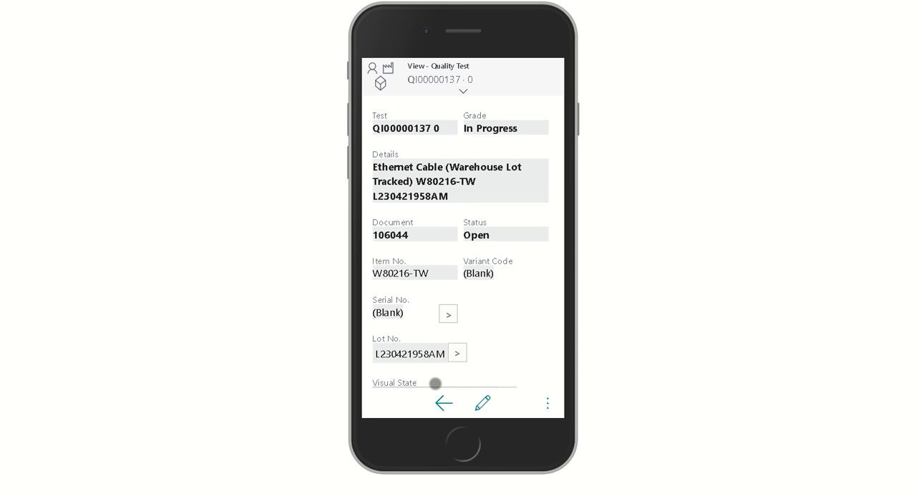
pyautogui.click(444, 403)
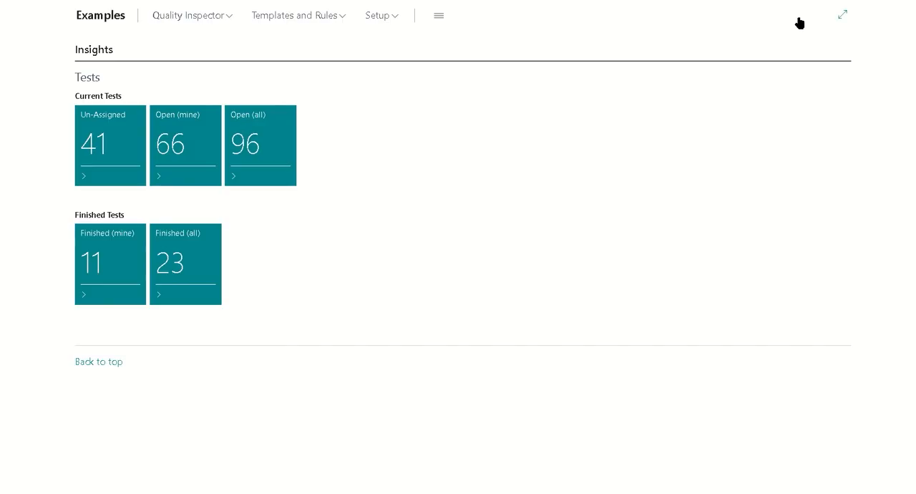
# Step: Search for "warehouse reclass" in the desktop client and open the Warehouse Reclassification Journals
pyautogui.hotkey('alt', 'q')
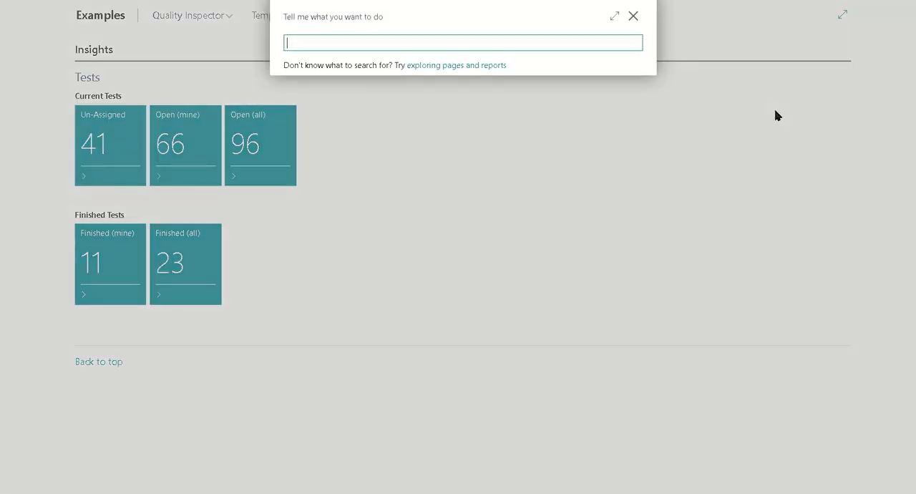
pyautogui.write('warehouse reclass')
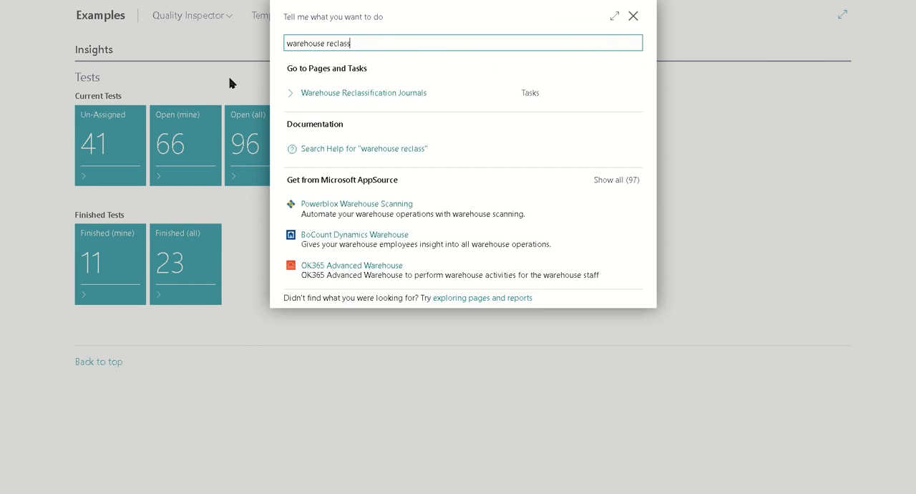
pyautogui.click(405, 95)
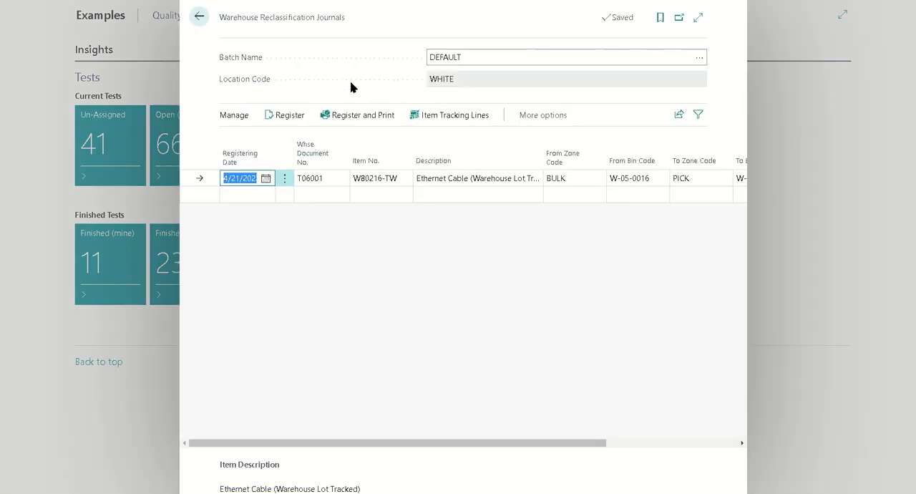
# Step: Examine the DEFAULT batch's journal line for item W80216-TW, including its zone codes, bin codes and quantity
pyautogui.click(523, 59)
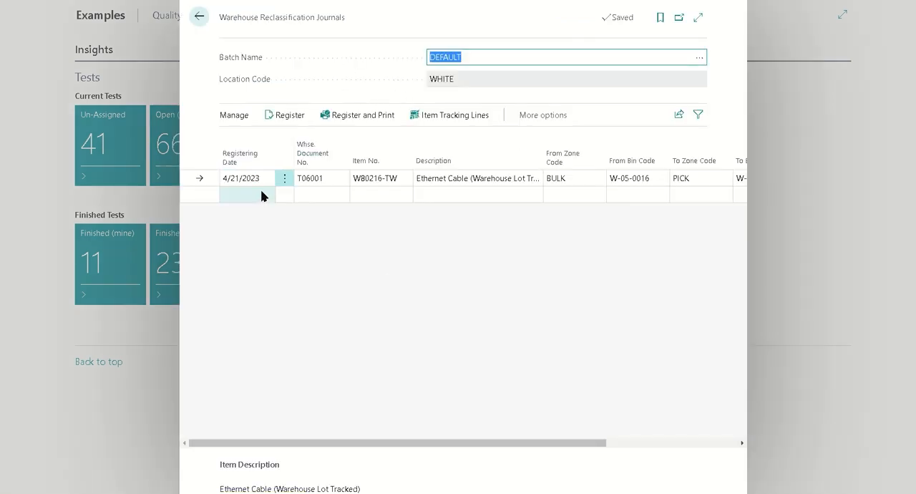
pyautogui.click(376, 178)
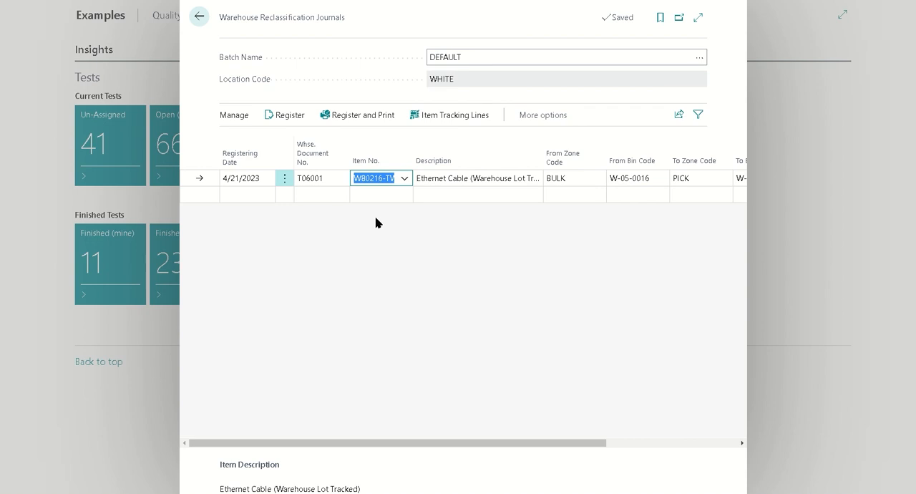
pyautogui.moveTo(482, 444); pyautogui.dragTo(637, 445)
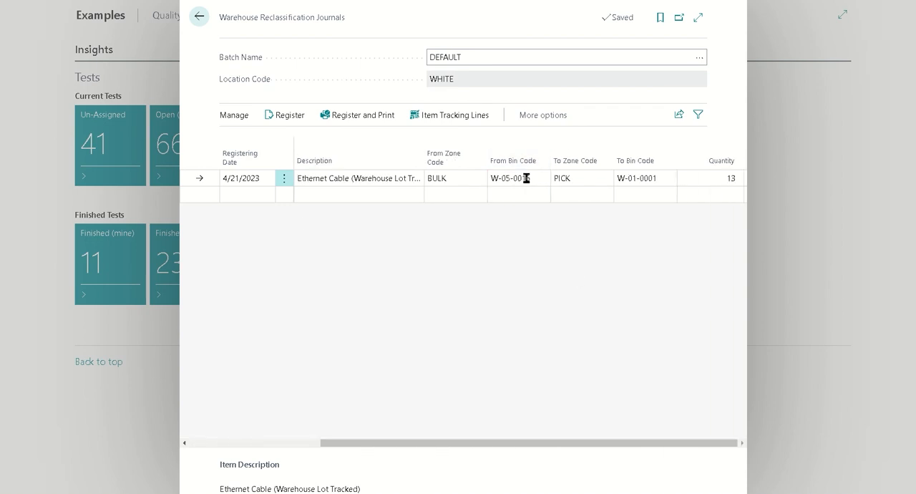
pyautogui.click(644, 178)
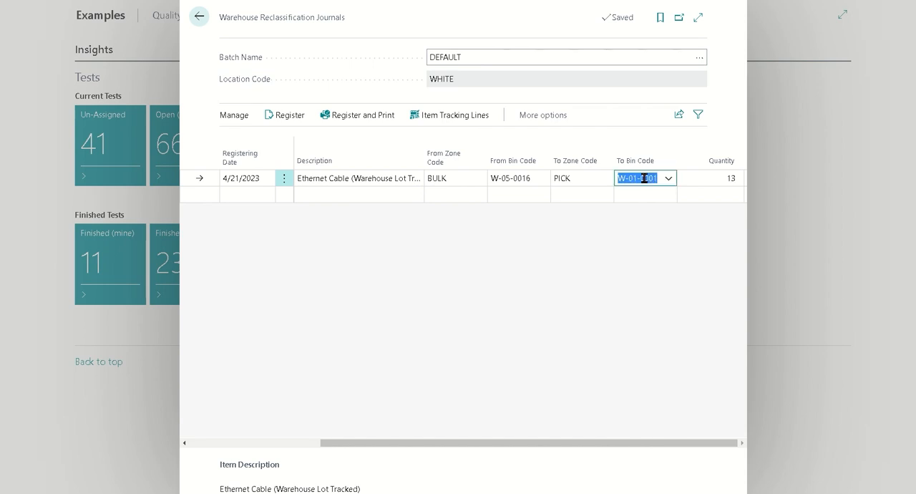